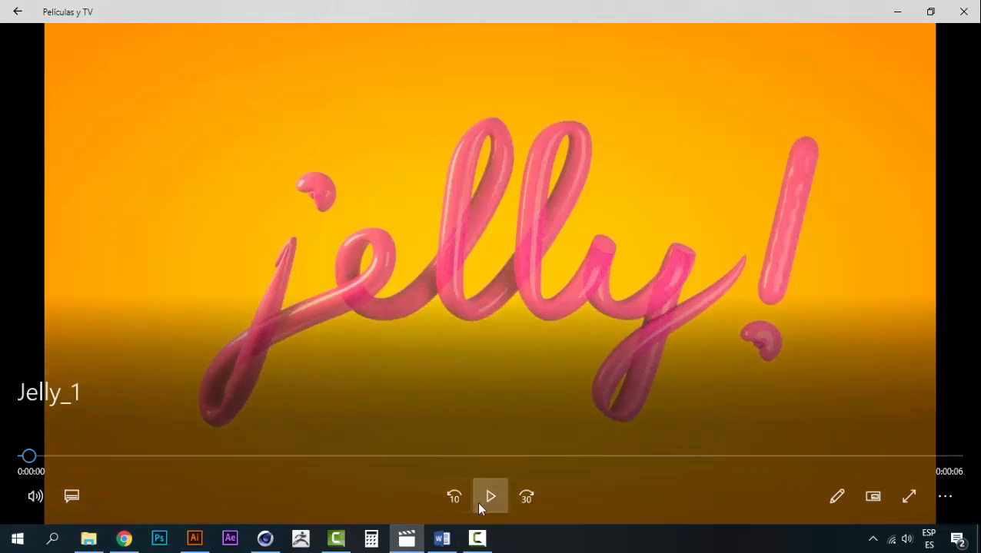
- Play the Jelly_1 preview video, rewinding to the start and pausing to watch the jelly lettering's motion
left_click(484, 498)
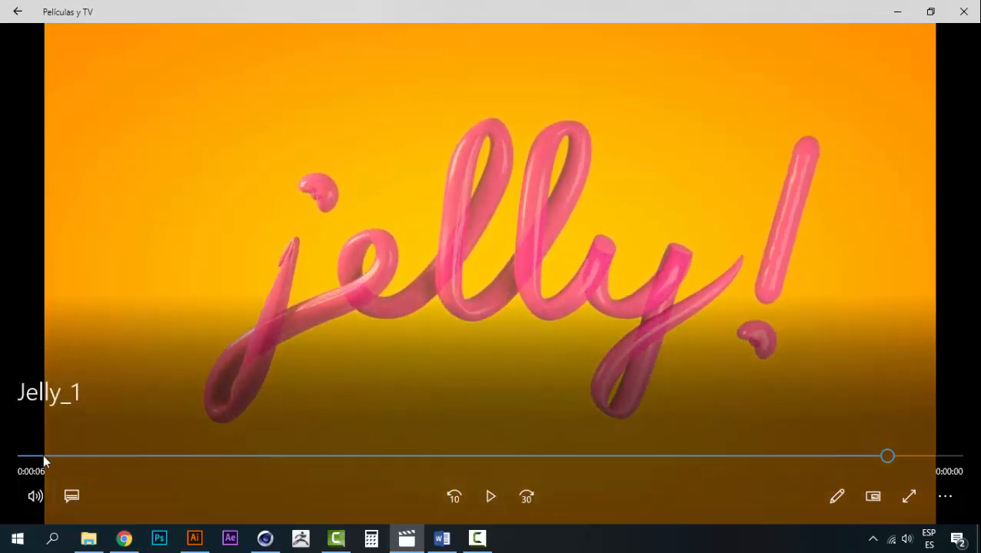
left_click(37, 457)
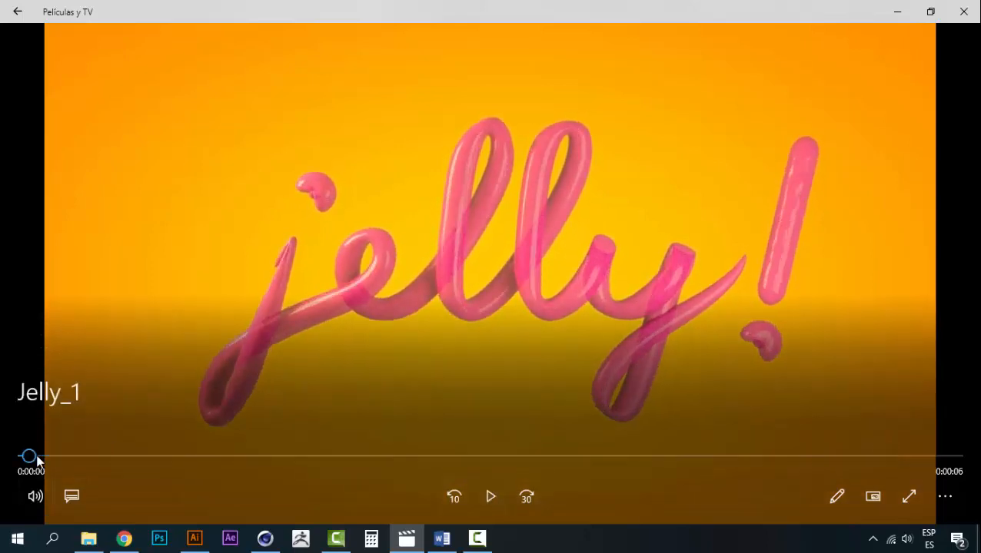
left_click(492, 497)
left_click(492, 496)
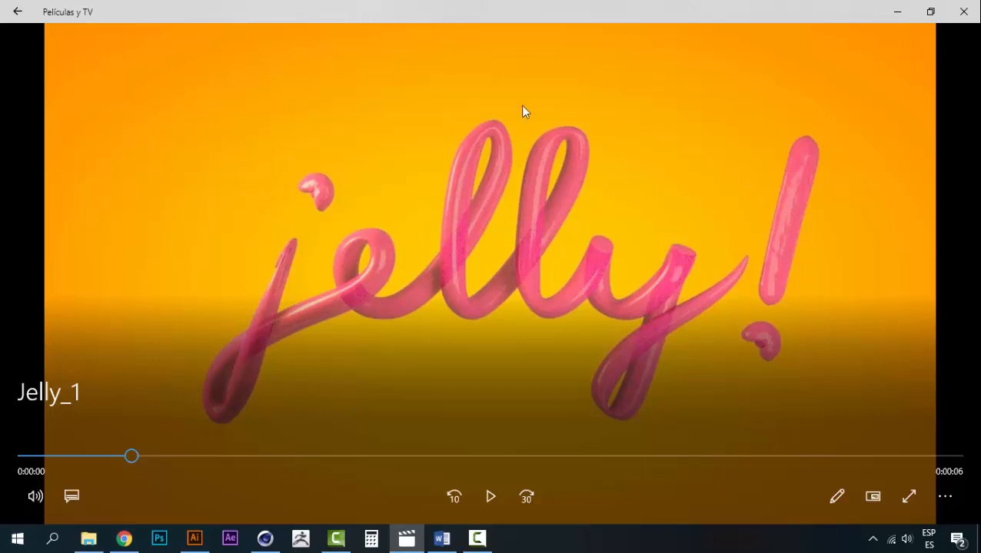
left_click(492, 496)
left_click(496, 496)
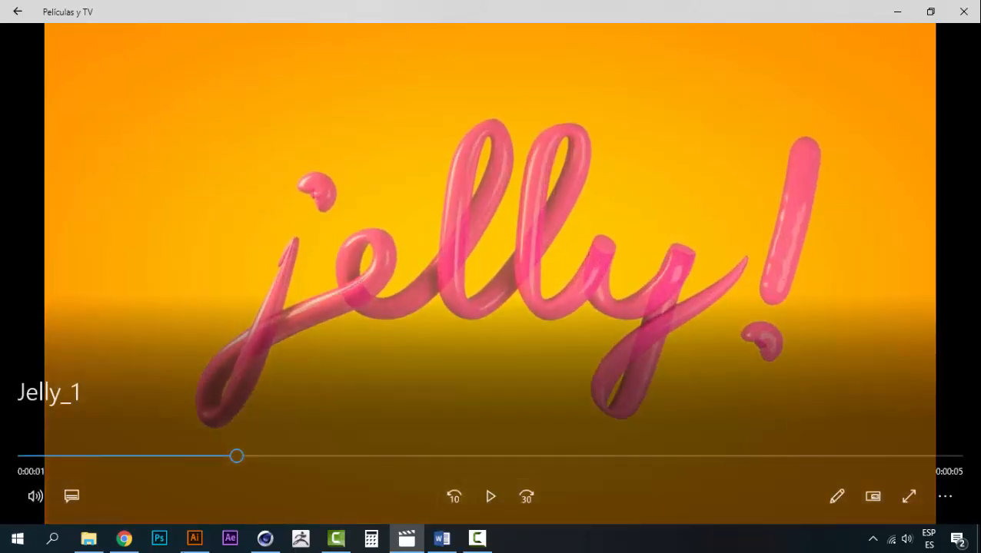
- Switch to Illustrator and examine the jelly! lettering and its dots in the spline [Converted].ai artwork
left_click(195, 538)
left_click(363, 299)
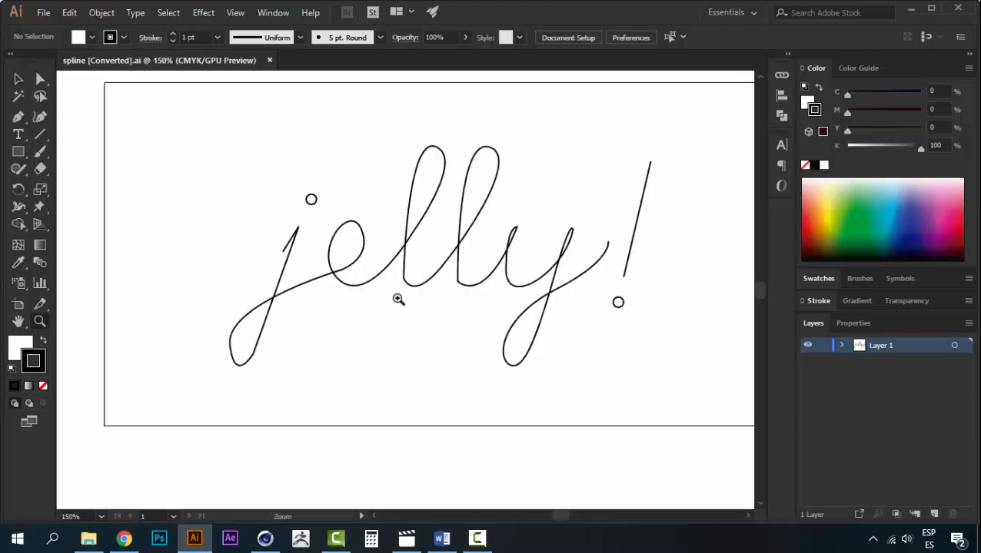
left_click(399, 338)
key("v")
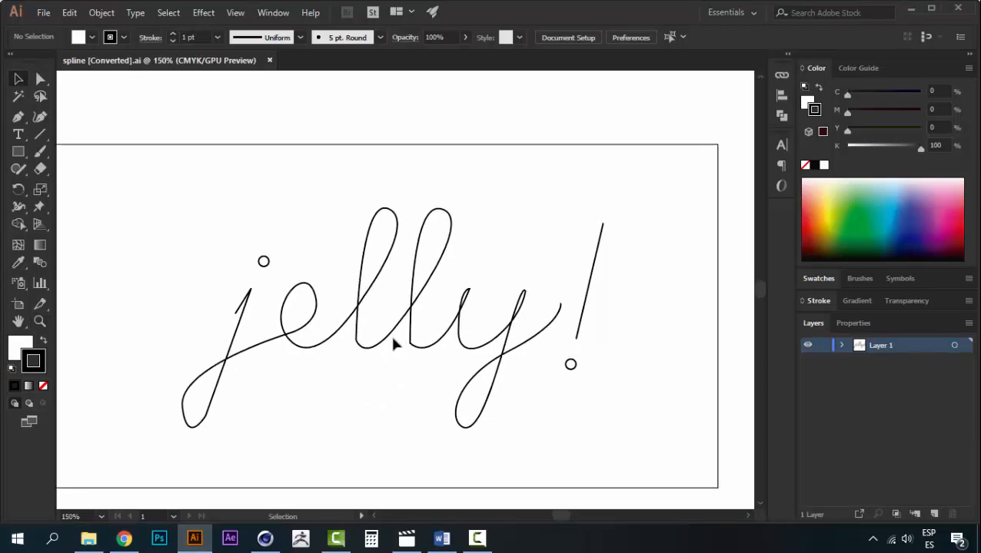
left_click_drag(396, 343, 420, 338)
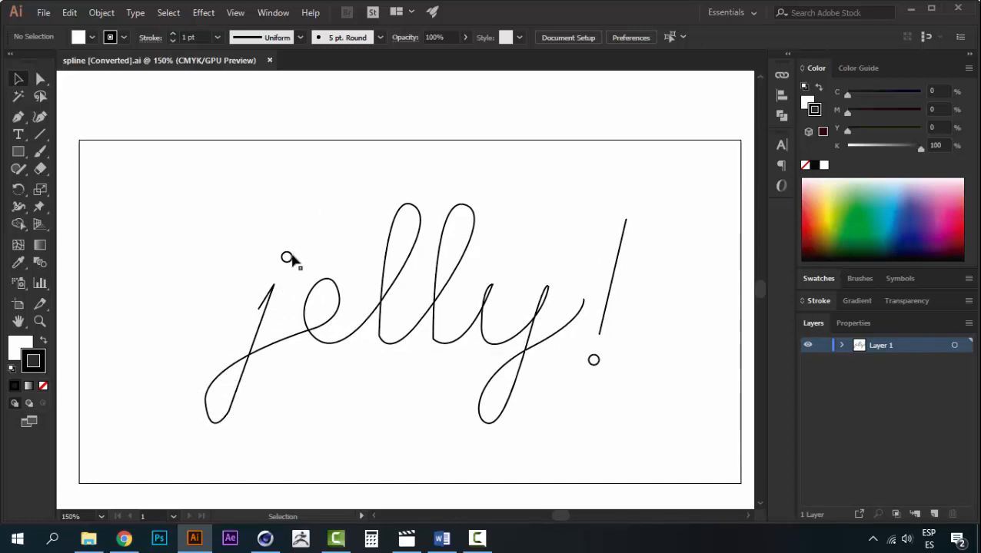
left_click(290, 258)
key("ctrl+h")
left_click(478, 163)
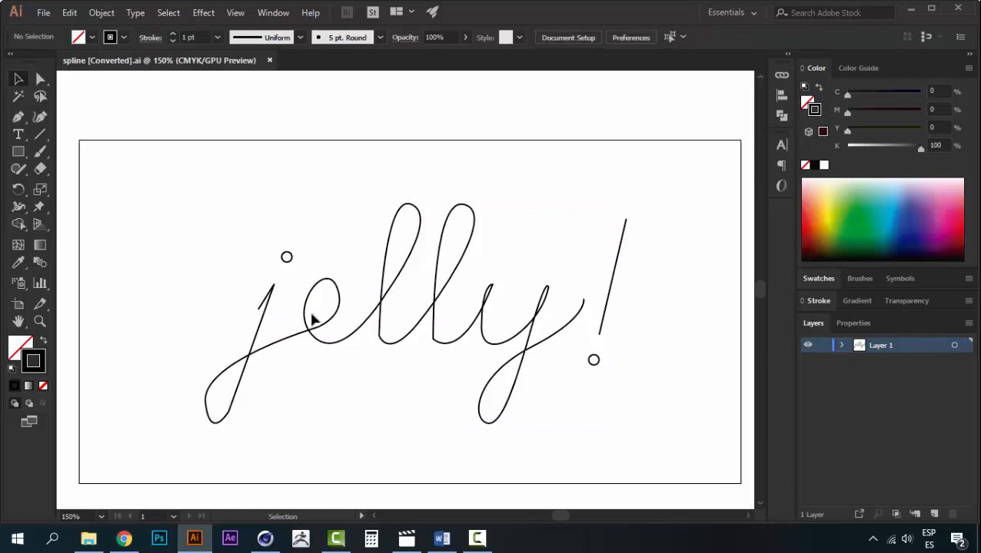
key("space")
left_click_drag(276, 324, 267, 303)
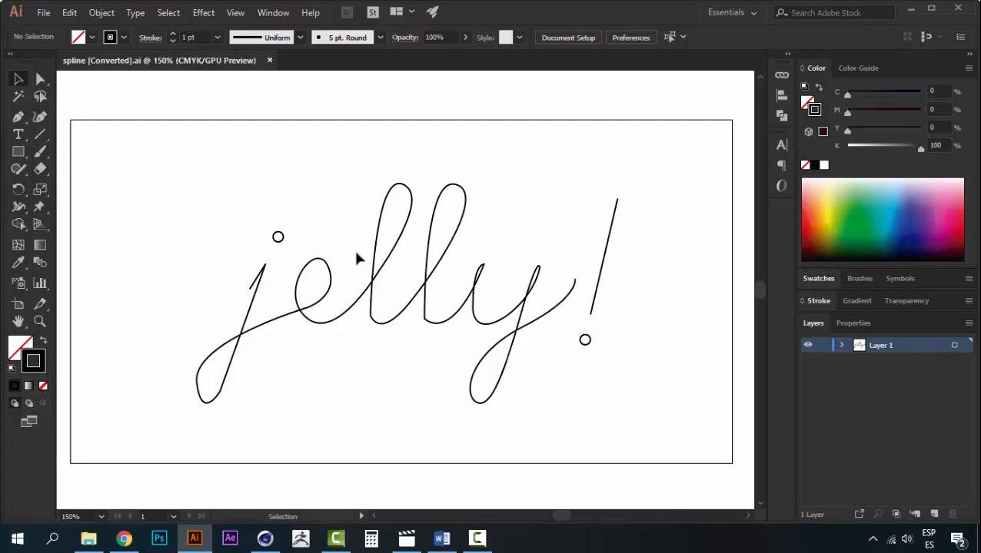
- Inspect the lettering's path curves up close, from the j through to the exclamation mark
key("z")
left_click(343, 323)
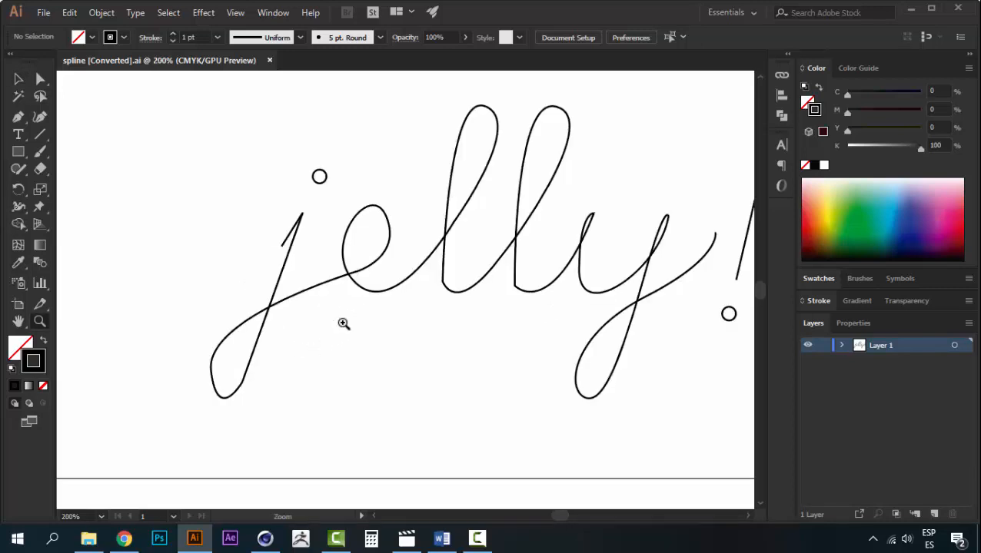
left_click(253, 286)
left_click_drag(408, 232, 383, 320)
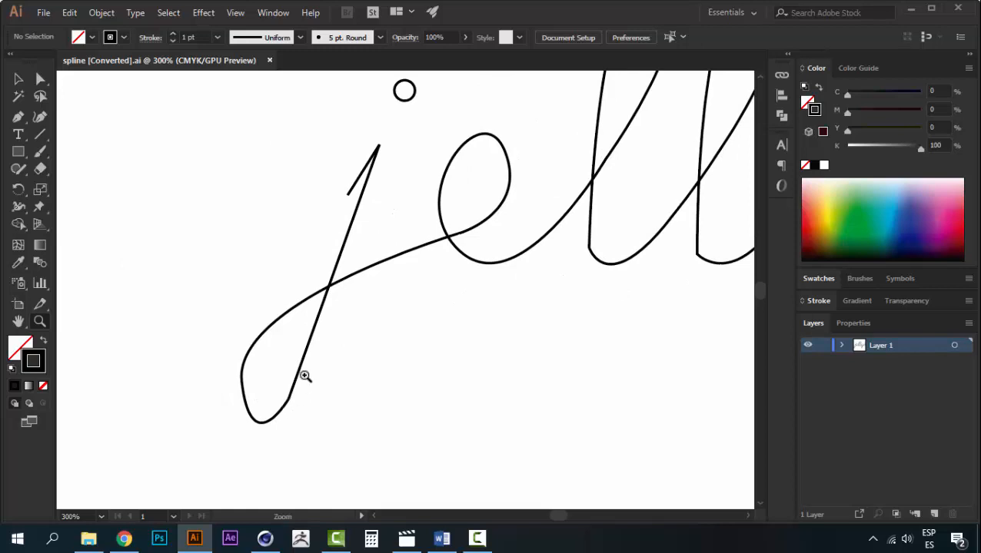
left_click_drag(534, 258, 384, 349)
left_click_drag(541, 237, 340, 241)
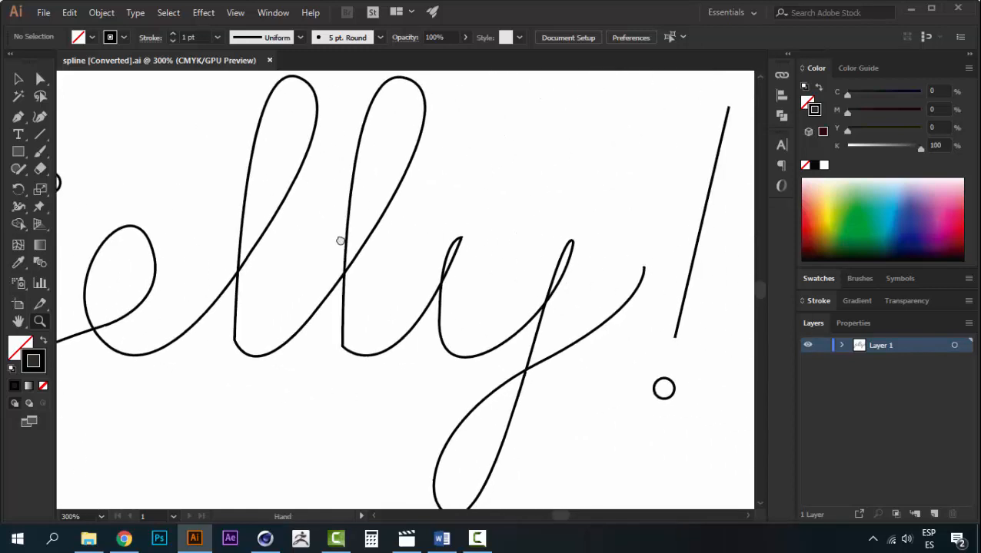
left_click_drag(542, 223, 440, 225)
left_click(420, 261, "alt")
left_click(420, 262, "alt")
left_click(420, 262, "alt")
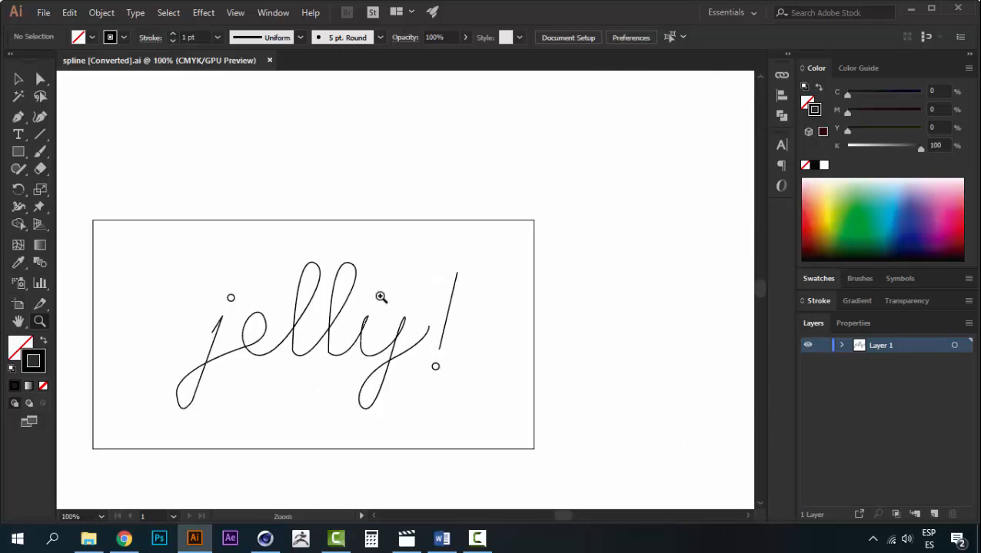
left_click(356, 310)
left_click_drag(346, 327, 391, 301)
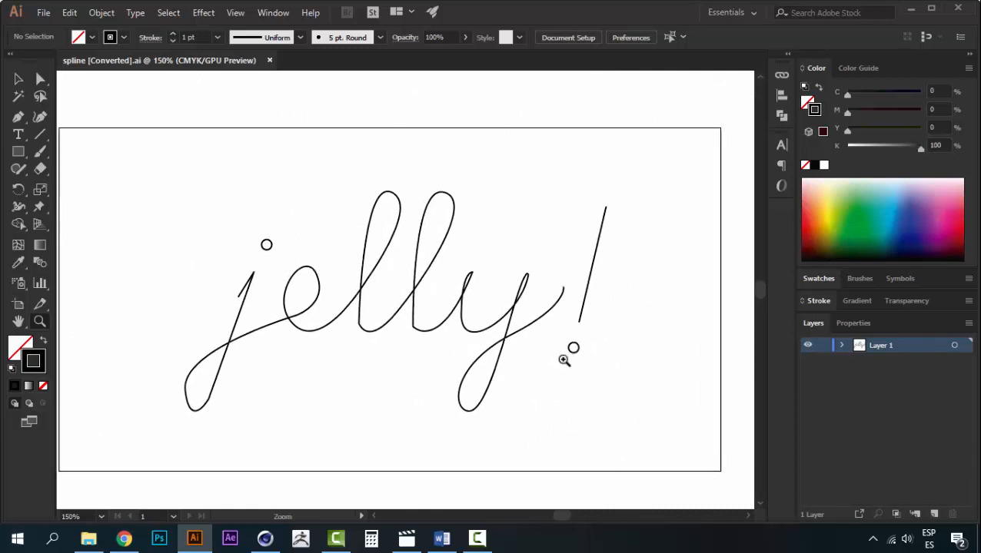
left_click_drag(270, 272, 311, 287)
key("v")
left_click_drag(563, 383, 539, 374)
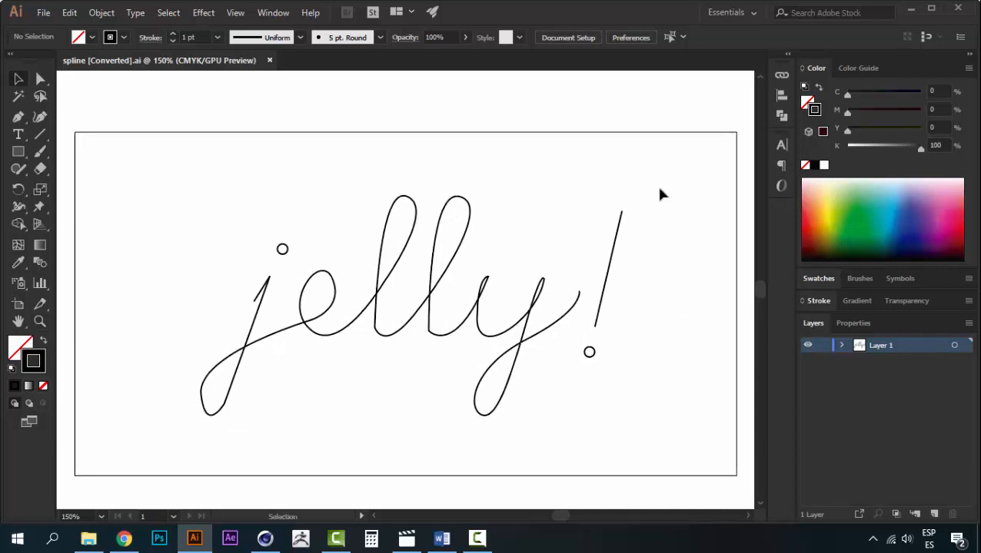
key("z")
left_click(455, 305, "alt")
left_click(455, 305)
key("v")
left_click_drag(335, 278, 413, 301)
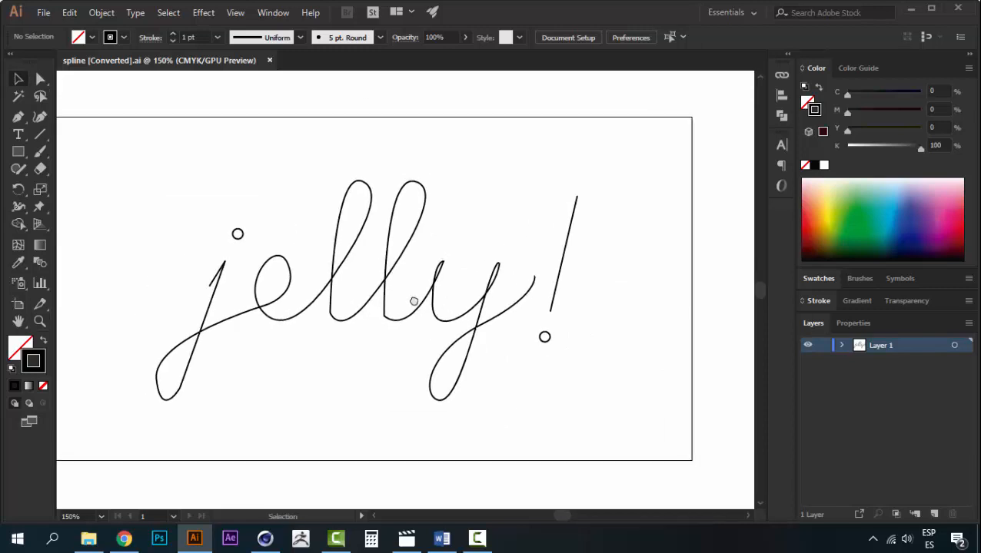
left_click_drag(413, 301, 446, 301)
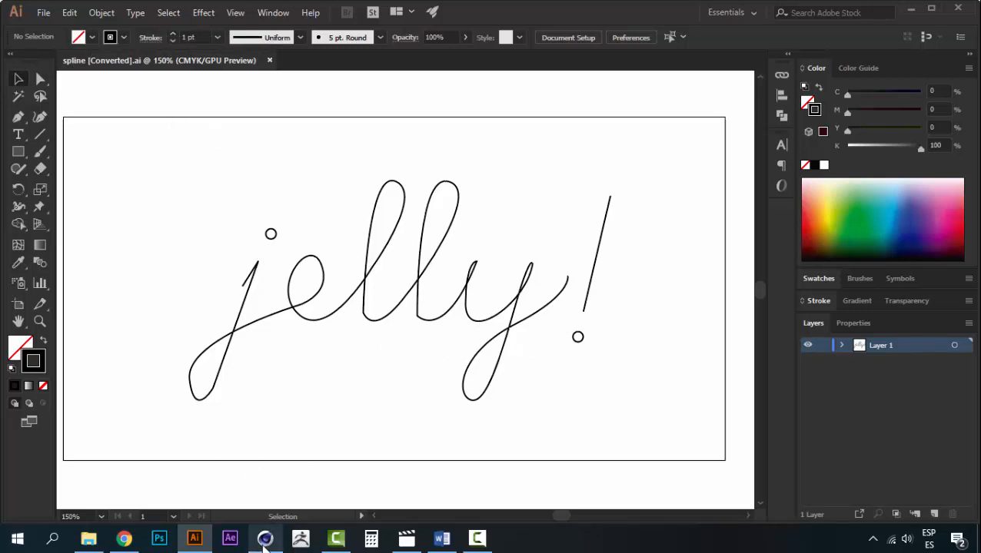
- Switch to Cinema 4D and merge the Illustrator file spline into the scene with the default import settings
left_click(265, 538)
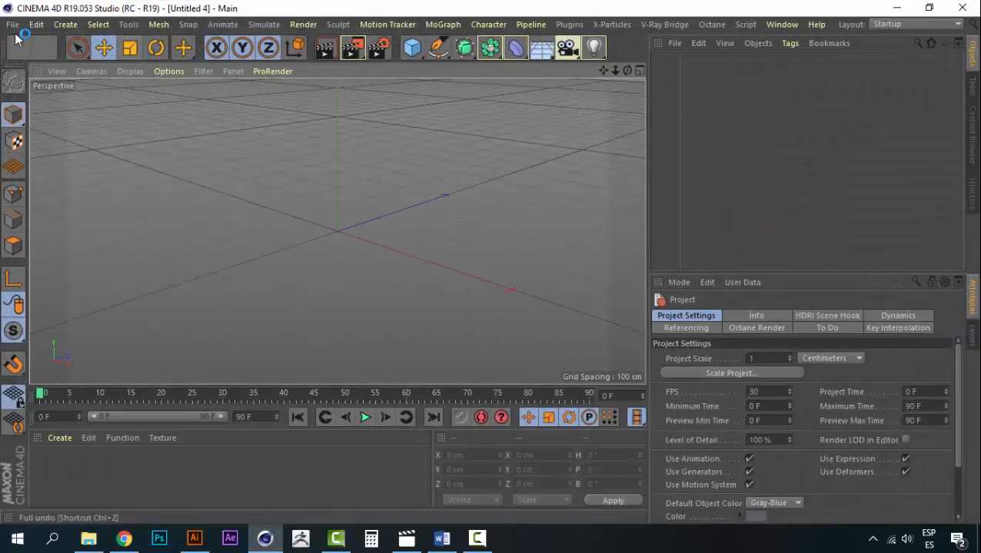
left_click(16, 27)
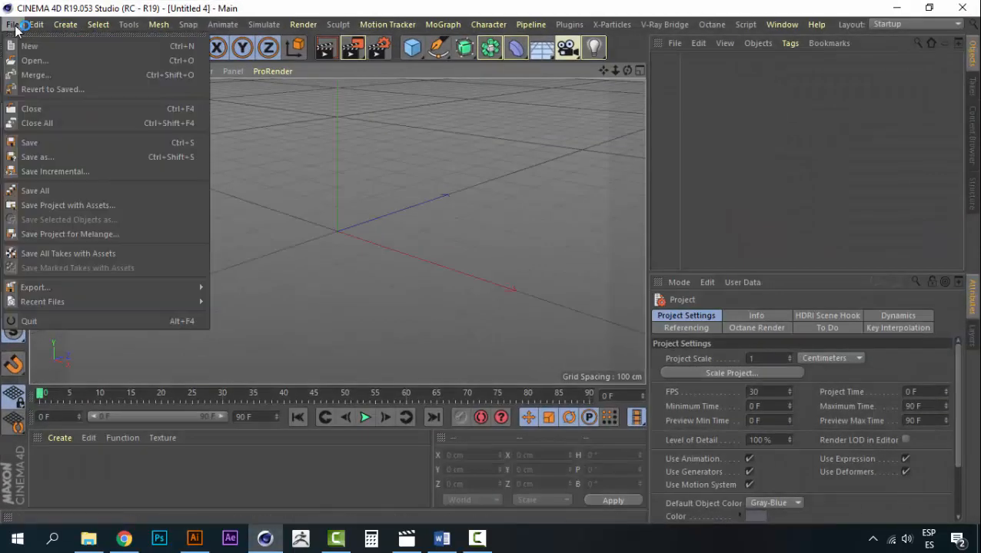
left_click(50, 77)
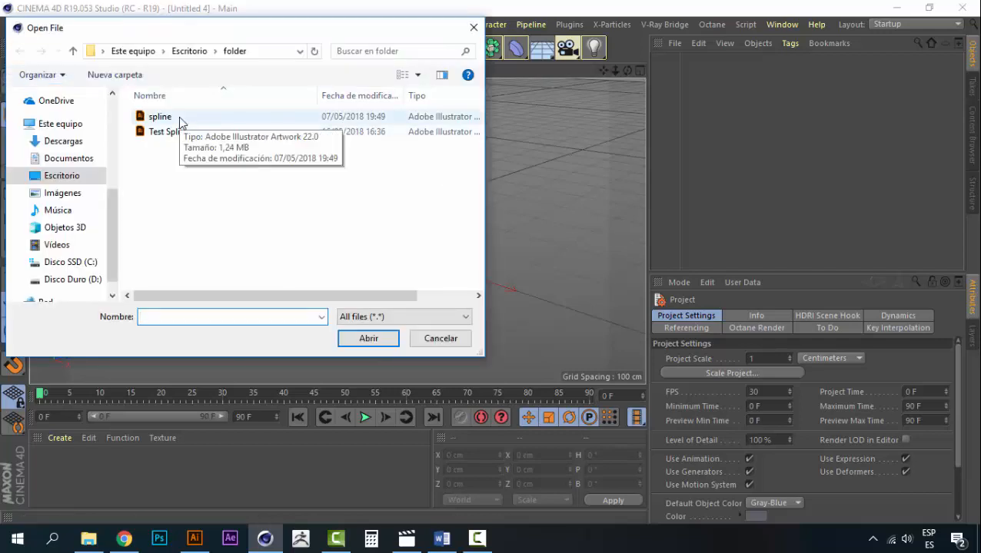
left_click(180, 120)
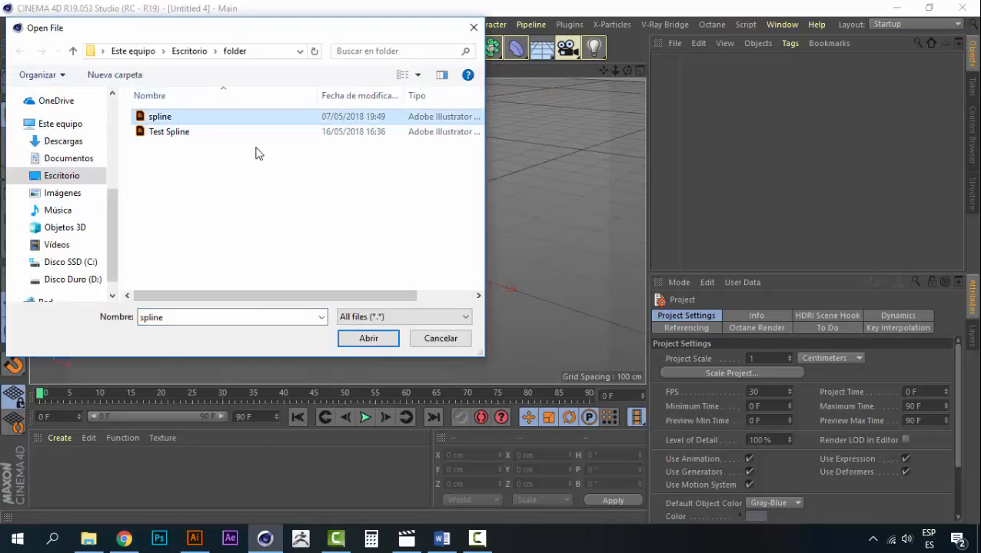
left_click(366, 339)
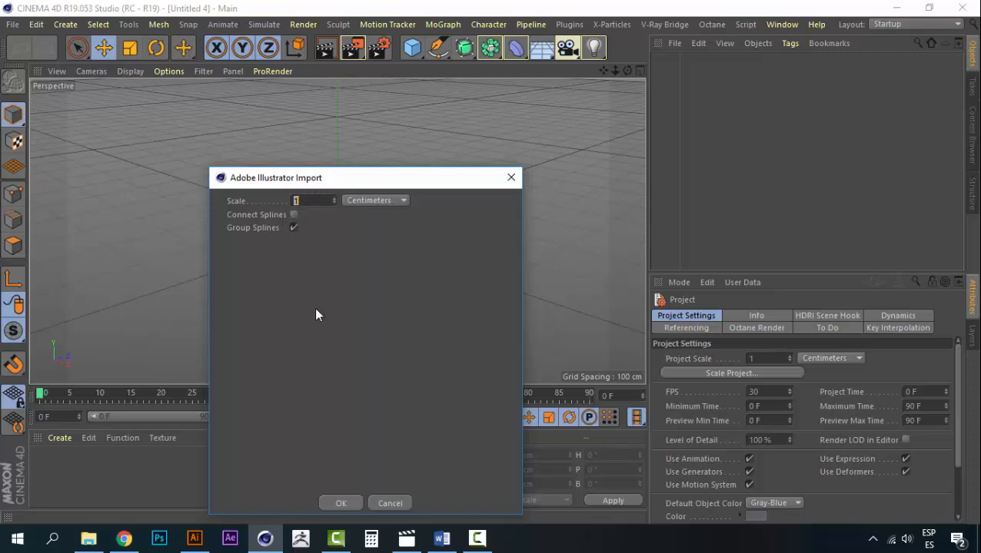
left_click(330, 501)
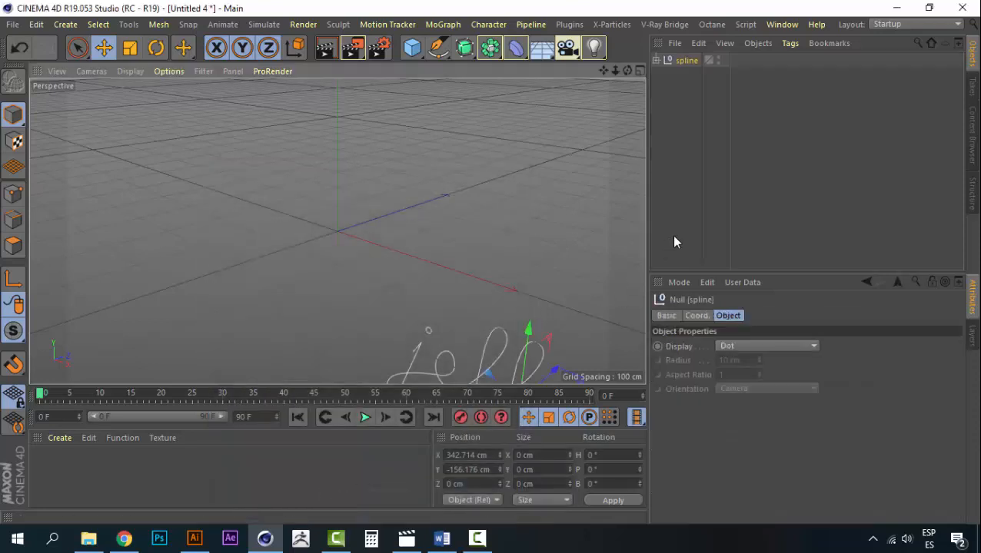
- Raise the imported spline group along Y to about 151.5 cm so the lettering sits above the grid
middle_click_drag(539, 324, 447, 224, "alt")
left_click_drag(377, 228, 475, 224, "alt")
middle_click_drag(475, 229, 359, 243, "alt")
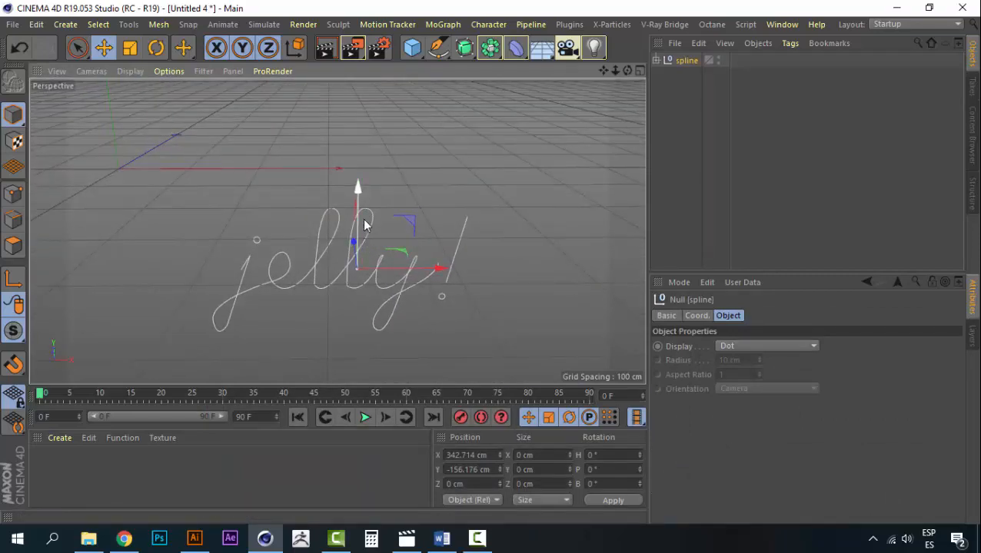
left_click_drag(359, 185, 359, 41)
middle_click_drag(350, 266, 360, 370, "alt")
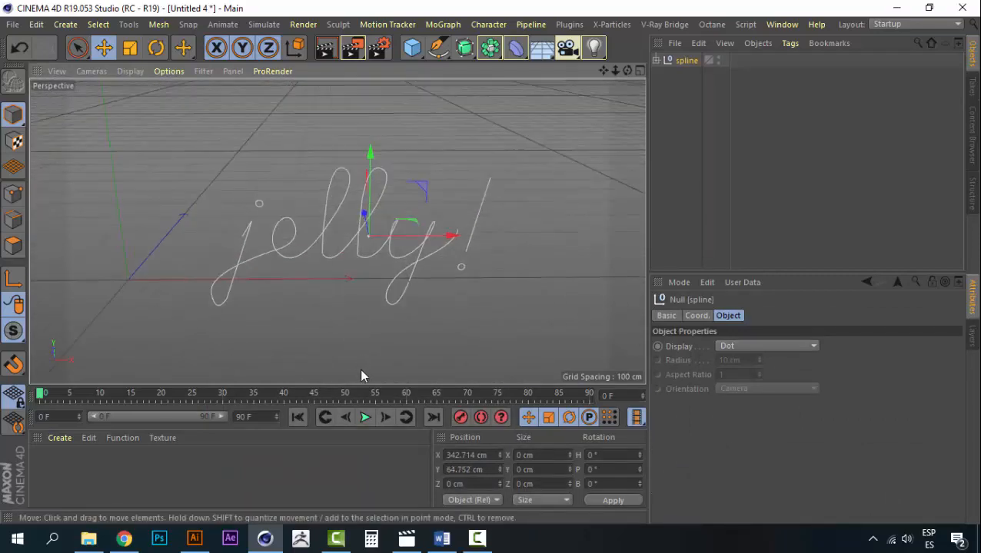
left_click_drag(383, 164, 372, 89)
left_click_drag(342, 228, 354, 266, "alt")
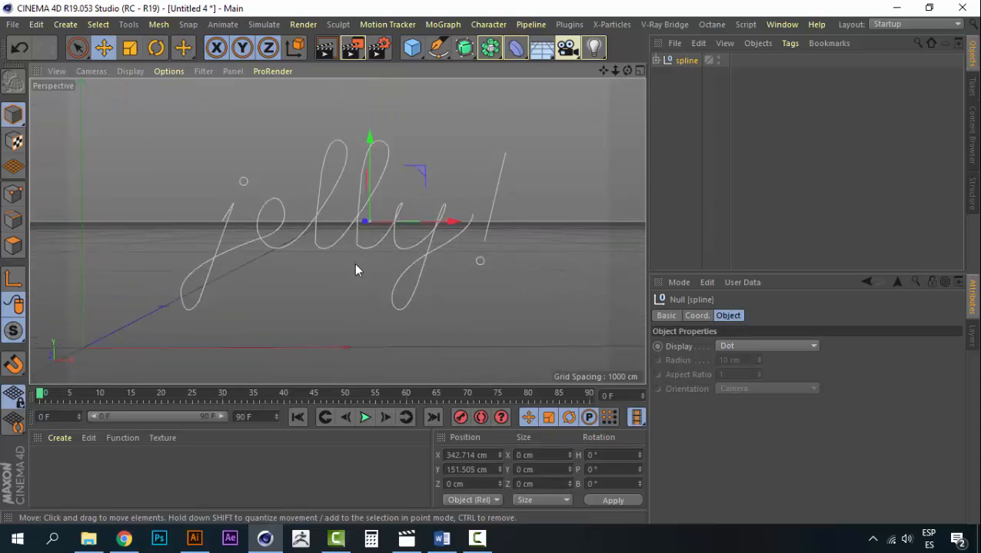
left_click(696, 92)
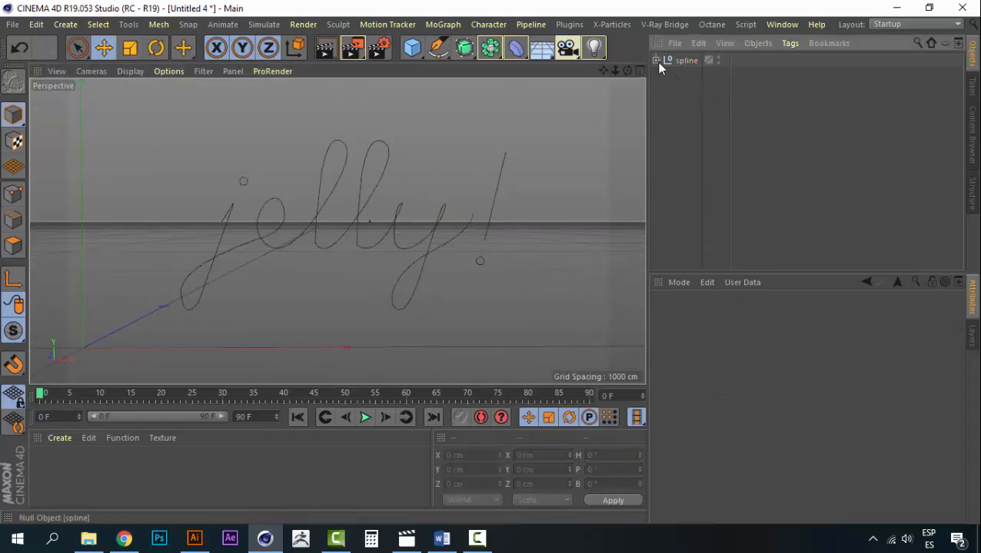
- Expand the spline group and check which part of the lettering each of its four paths represents
left_click(655, 60)
left_click(689, 76)
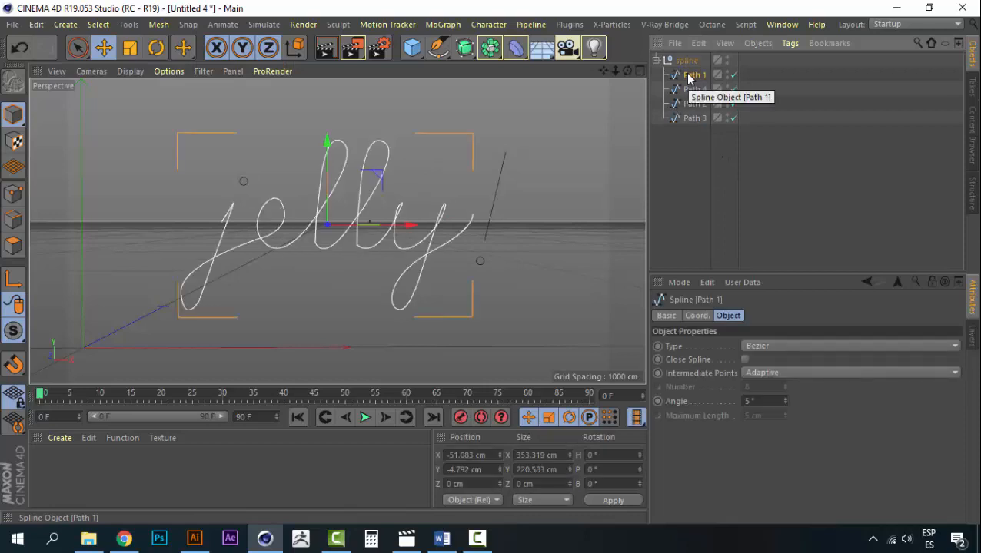
left_click(681, 164)
left_click(694, 90)
left_click(694, 105)
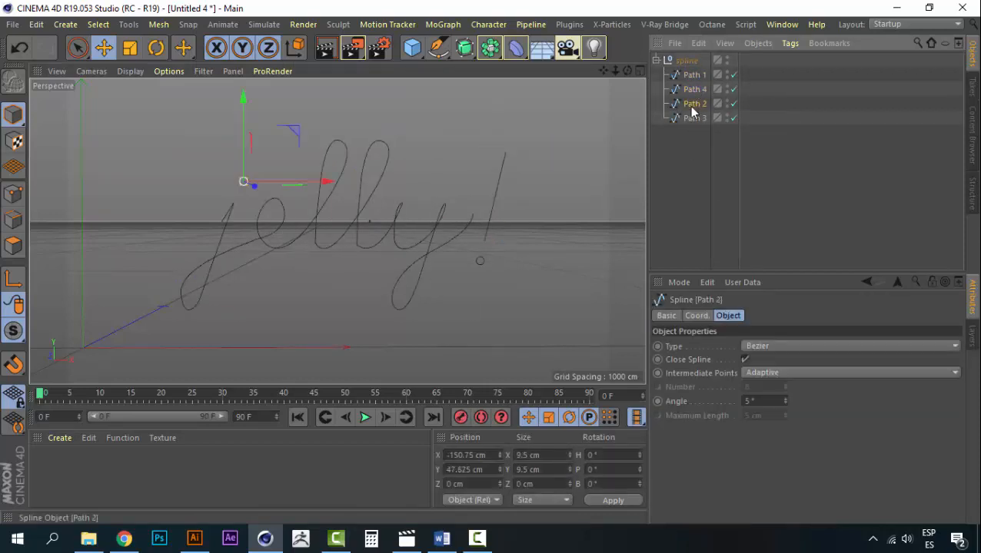
left_click(694, 90)
left_click(694, 76)
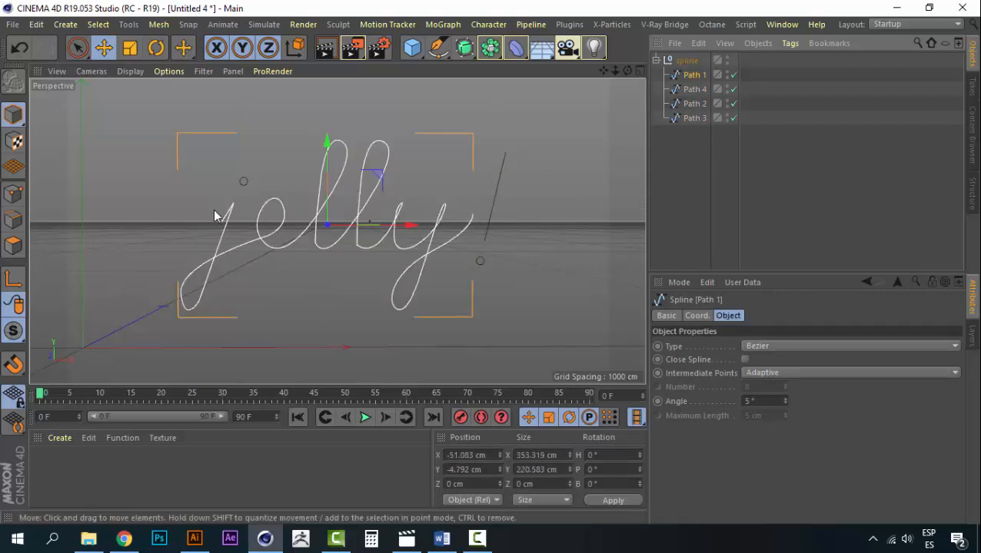
left_click(699, 91)
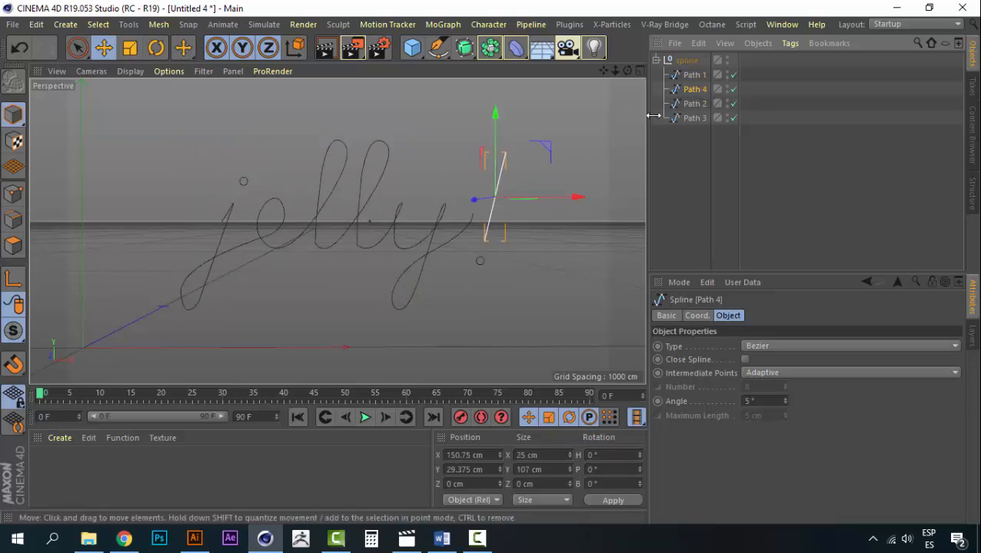
left_click(696, 105)
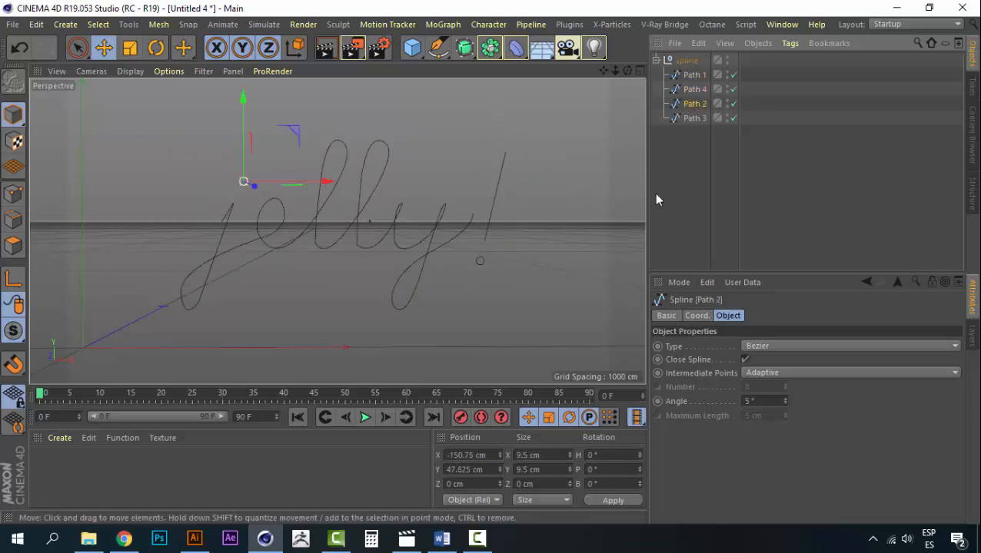
left_click(695, 119)
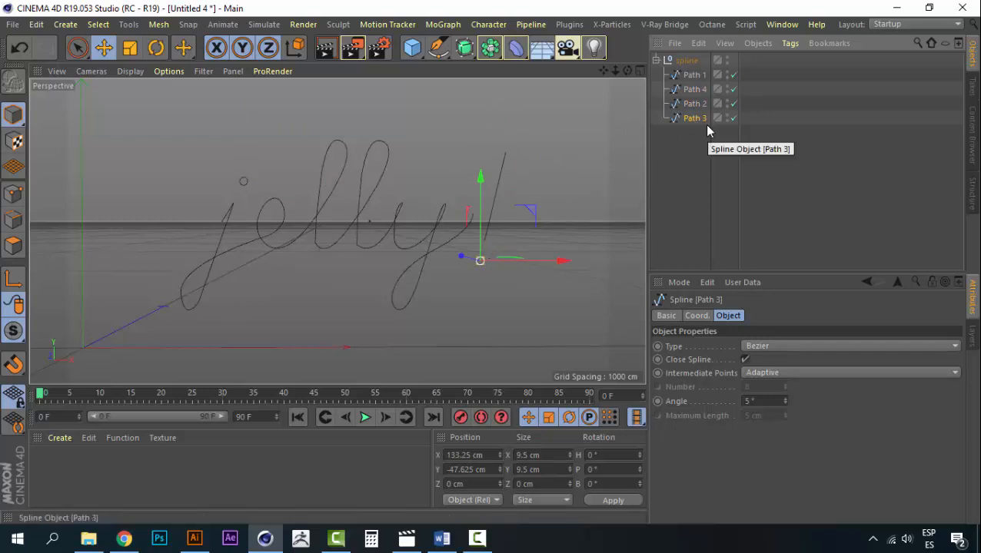
- Select all four paths in the spline group, from Path 1 through Path 3
left_click(694, 74, "shift")
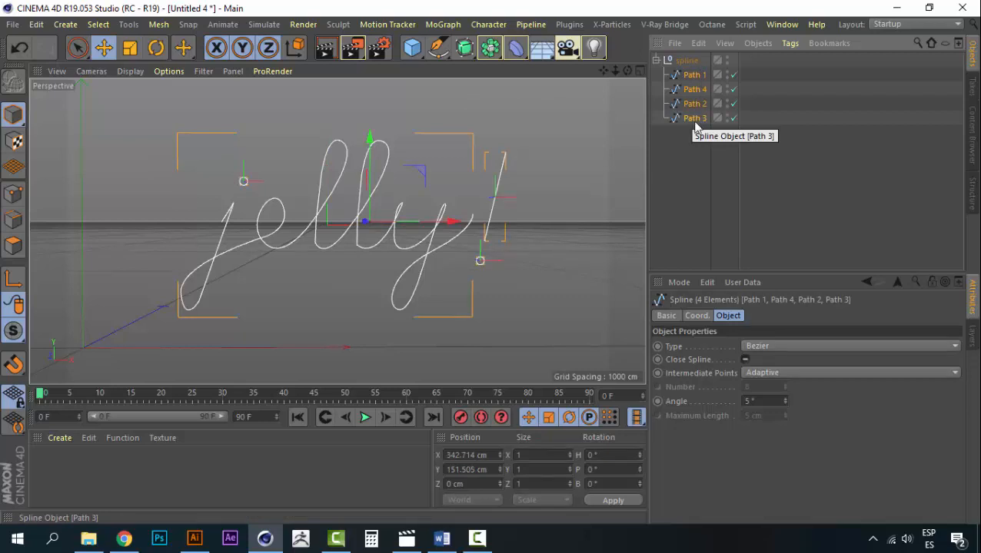
left_click(697, 170)
left_click(694, 76)
left_click(695, 122, "shift")
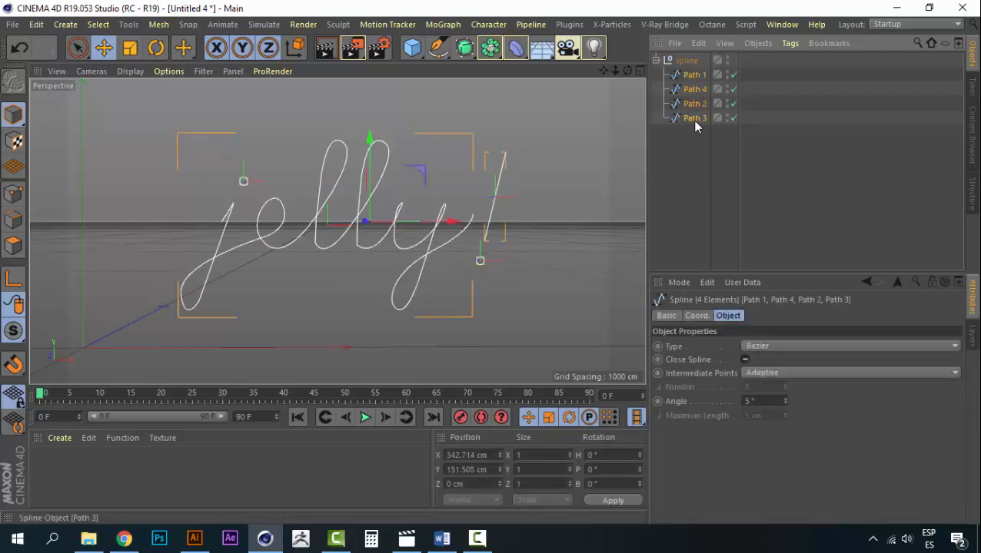
- Merge the four selected paths into a single spline with Connect Objects + Delete and move it out of the spline null
right_click(695, 126)
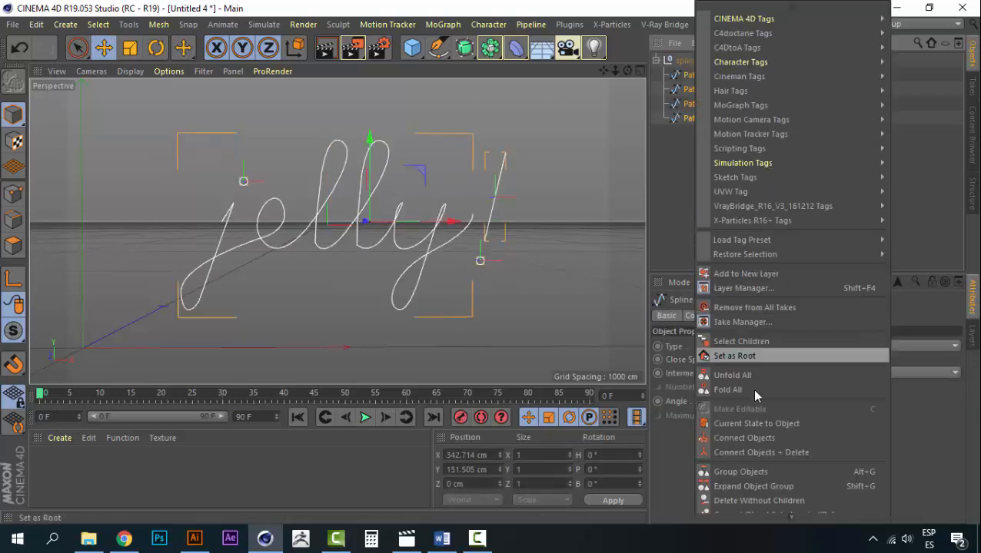
left_click(771, 456)
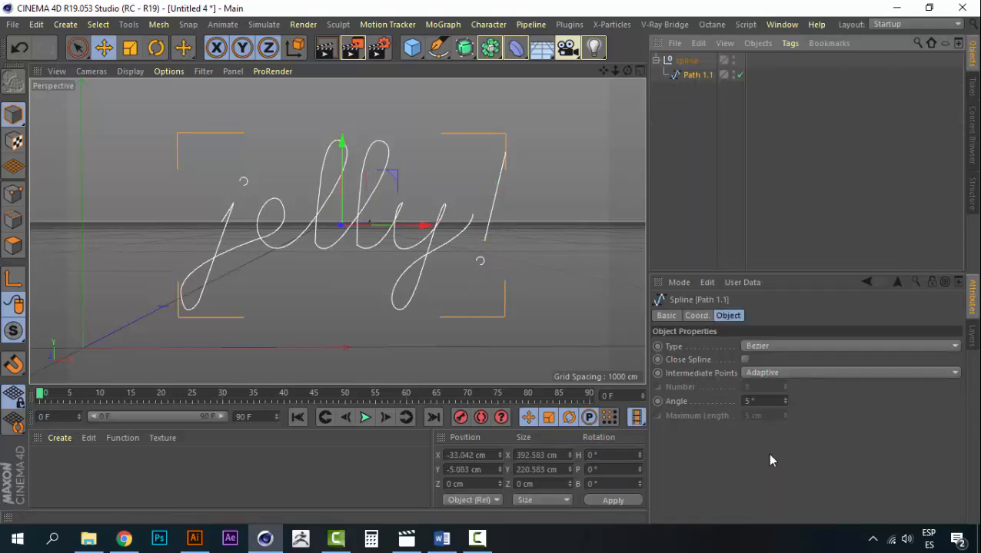
left_click(691, 137)
left_click_drag(696, 118, 697, 116)
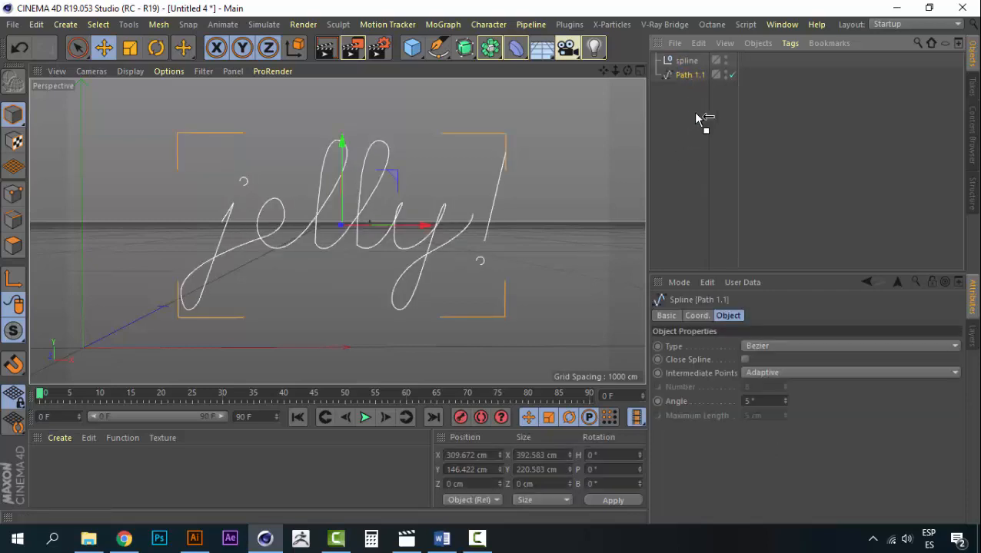
- Delete the empty spline null and select the merged Path 1.1 spline
left_click(686, 61)
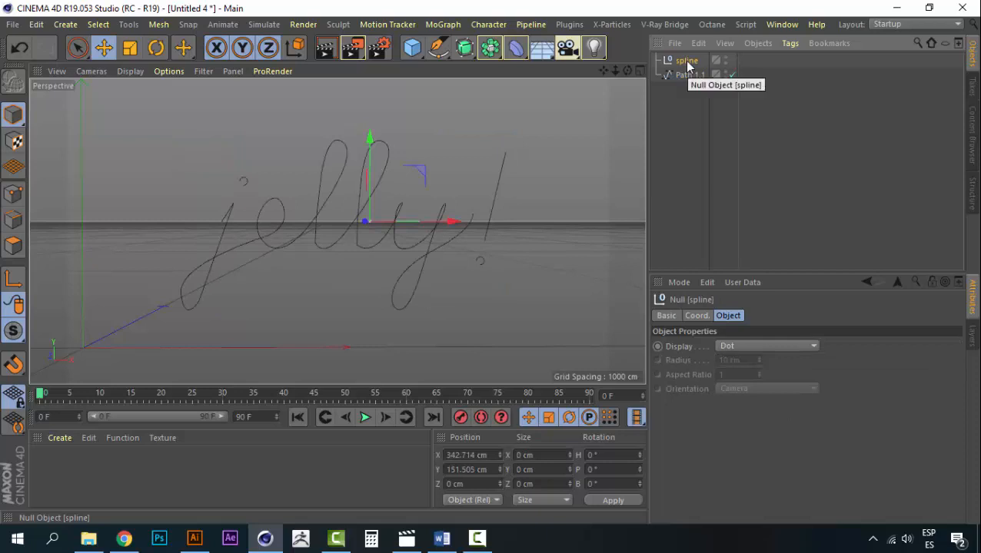
key("Delete")
left_click(684, 61)
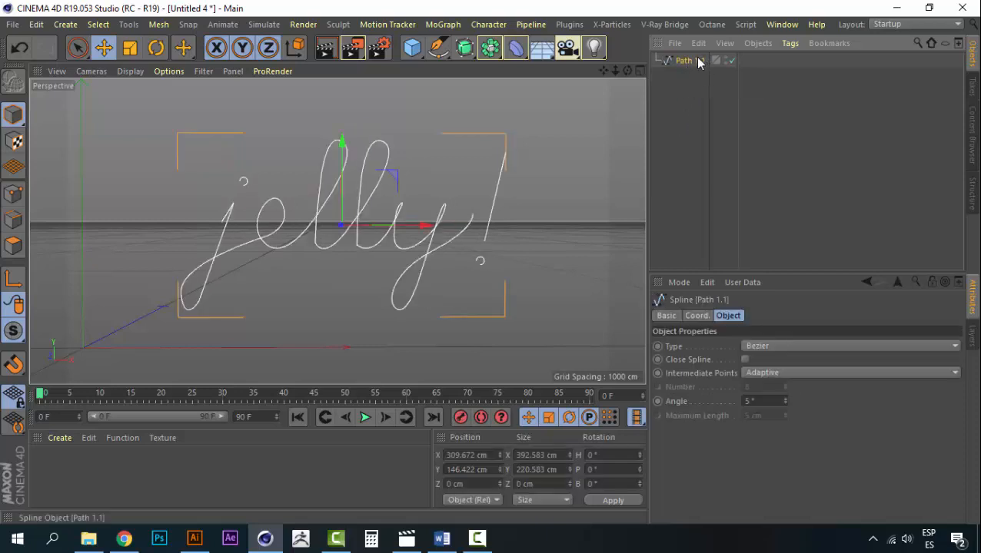
- Rename the merged path to Jelly Text Spline and deselect it
double_click(694, 61)
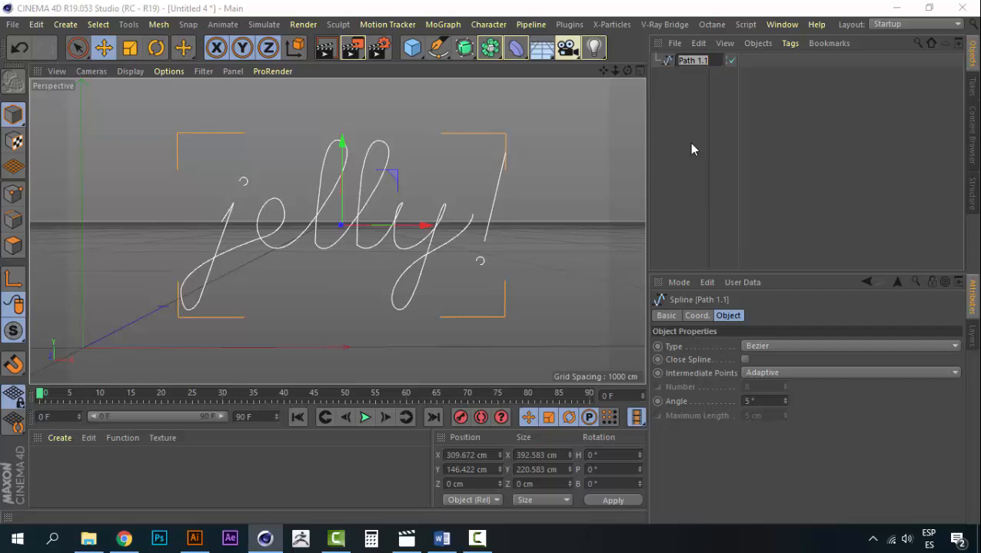
type("Jelly Tex")
type("t Spline")
key("Return")
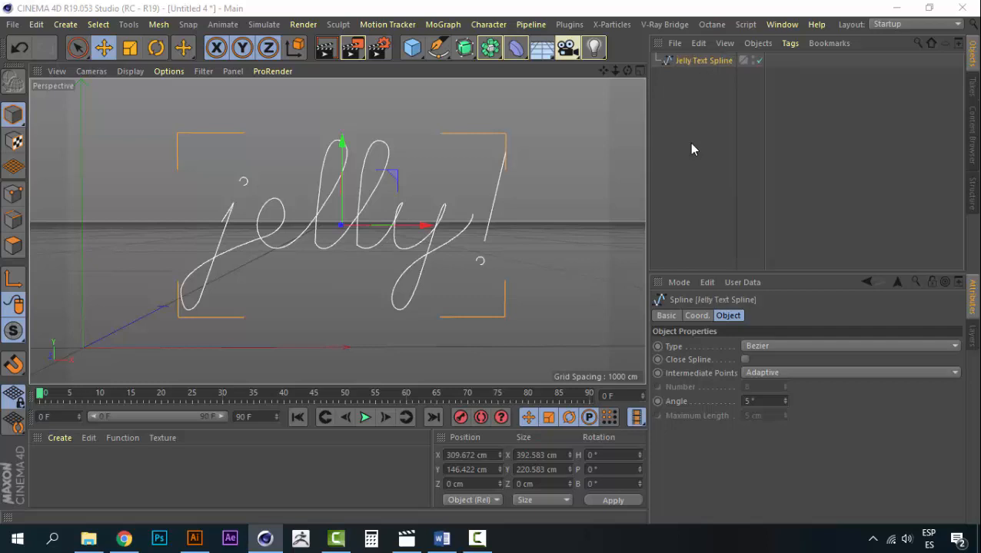
left_click(691, 145)
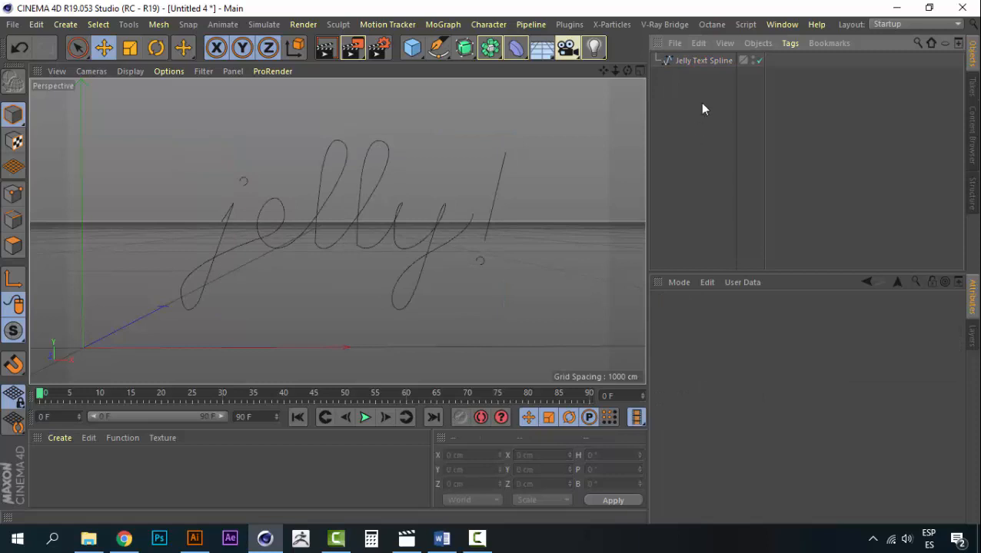
- Switch between the Jelly_1 reference video and Cinema 4D to compare the finished lettering's depth with the flat spline
left_click(407, 538)
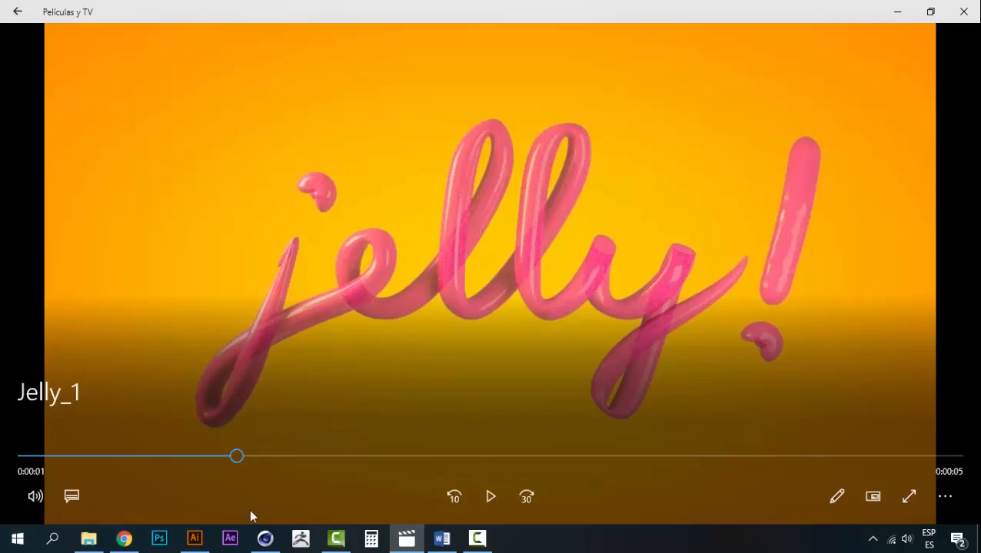
left_click(265, 538)
left_click_drag(267, 213, 182, 226, "alt")
left_click_drag(434, 215, 495, 217, "alt")
left_click(407, 538)
left_click(265, 539)
left_click_drag(274, 195, 330, 205, "alt")
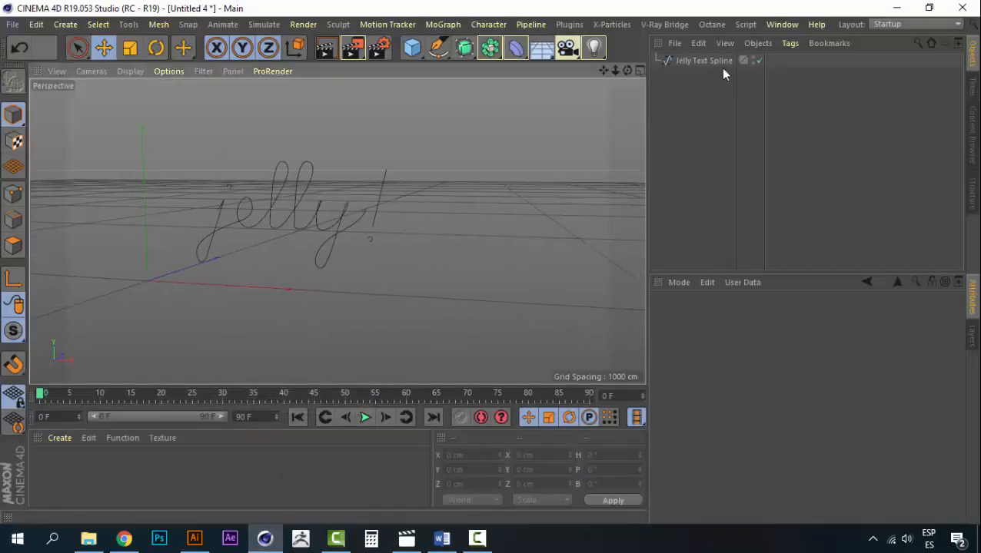
- Select the Jelly Text Spline and switch to point mode for editing its points
left_click(706, 60)
left_click_drag(199, 219, 370, 254, "alt")
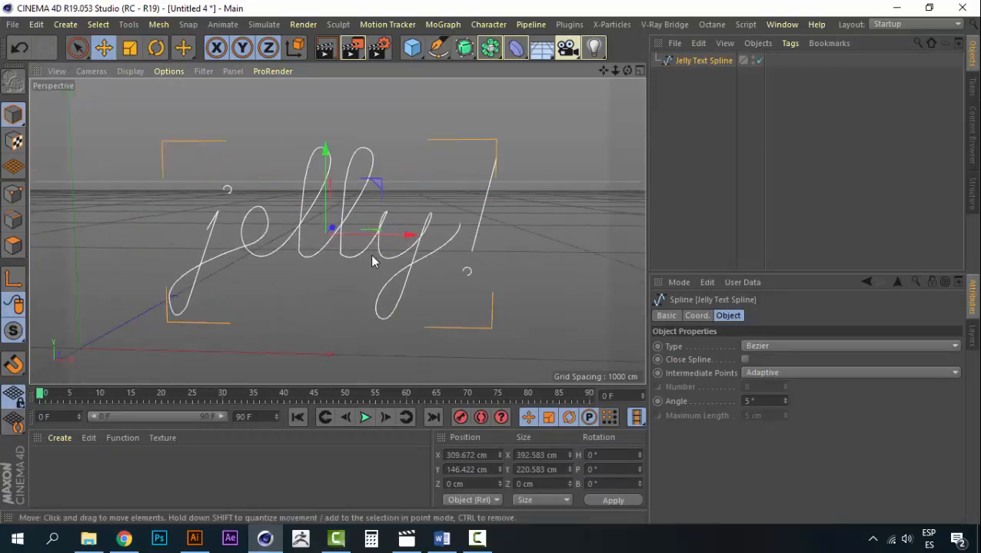
key("Return")
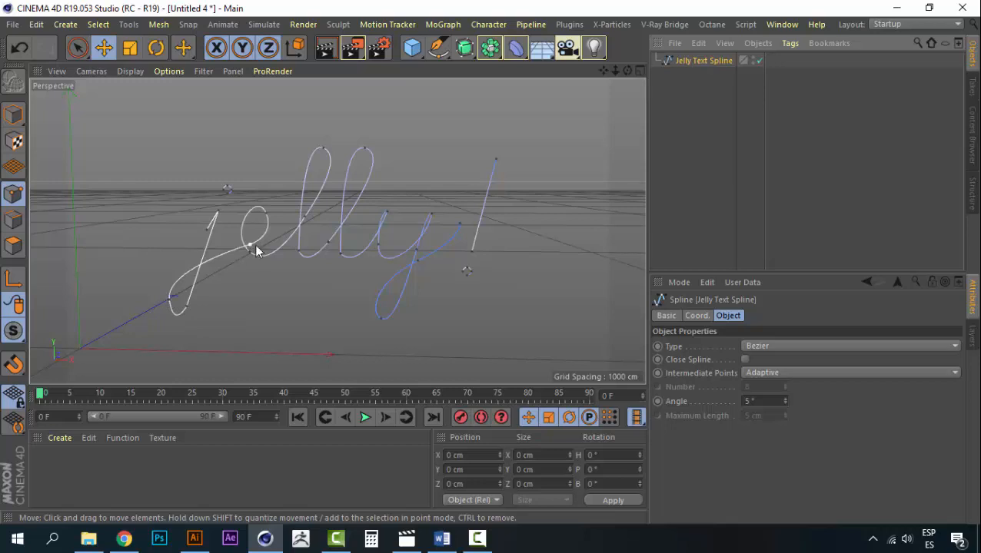
- Switch to Illustrator, select the lettering group to examine its paths, and return to Cinema 4D
left_click(194, 538)
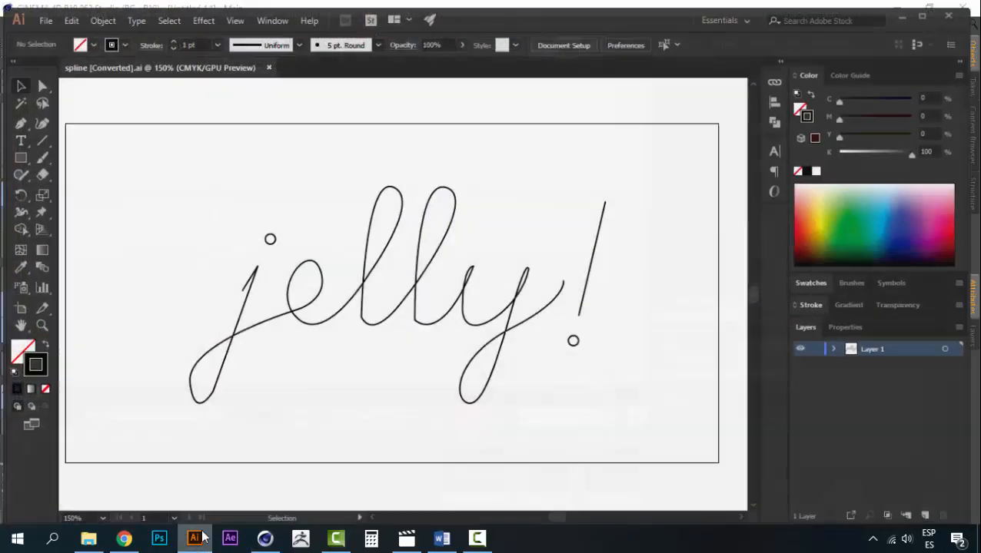
key("v")
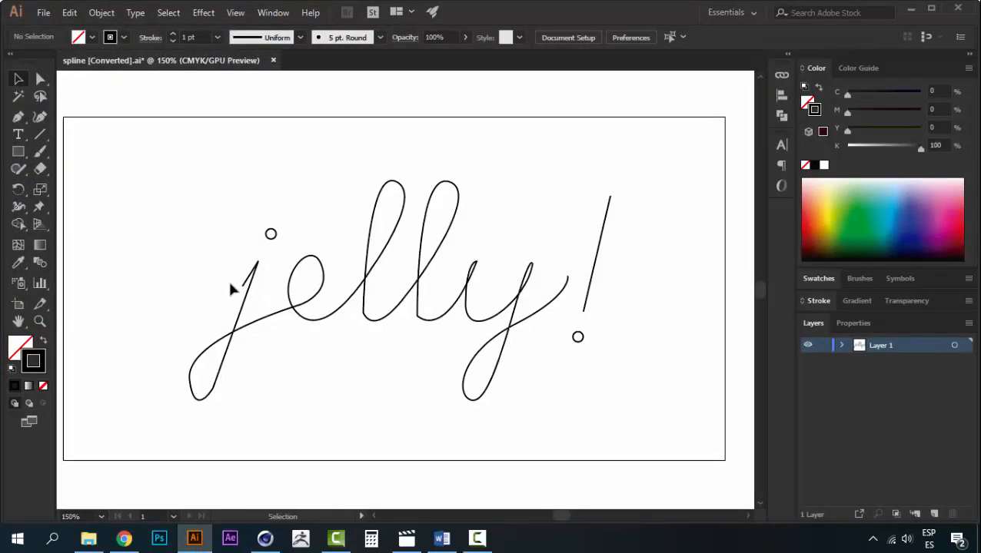
left_click(244, 305)
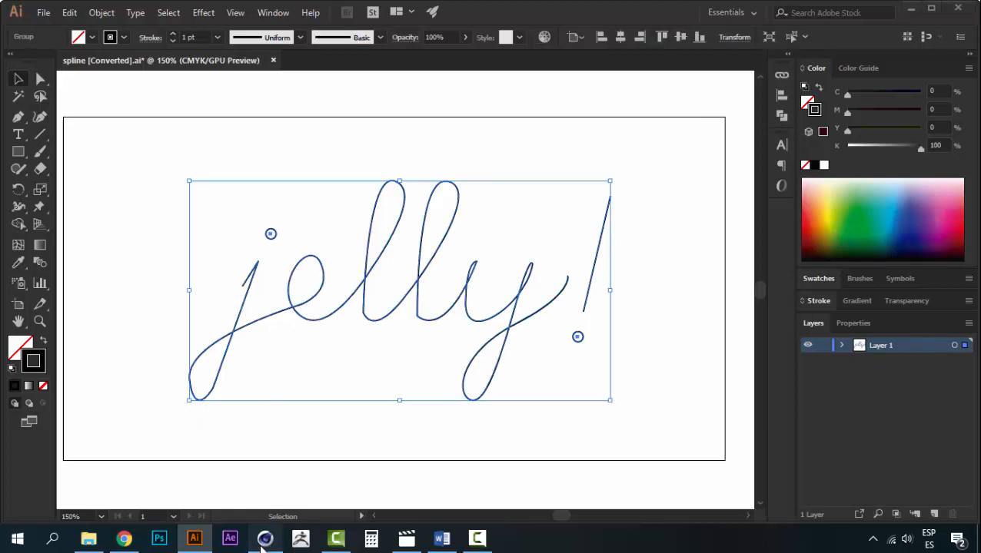
left_click(266, 538)
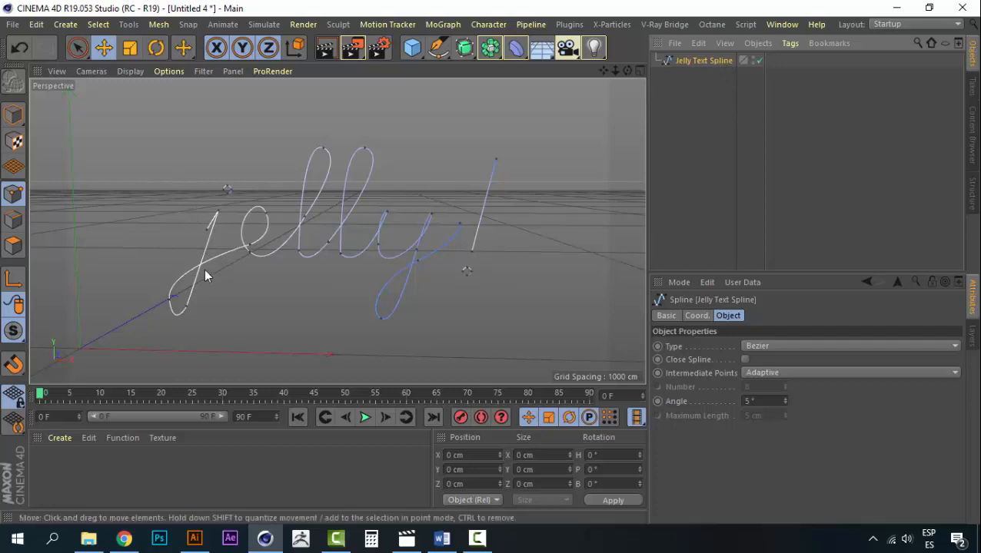
- Select the point at the outer edge of the j's lower loop and move it along Z to about 12.1 cm
middle_click_drag(306, 222, 350, 219, "alt")
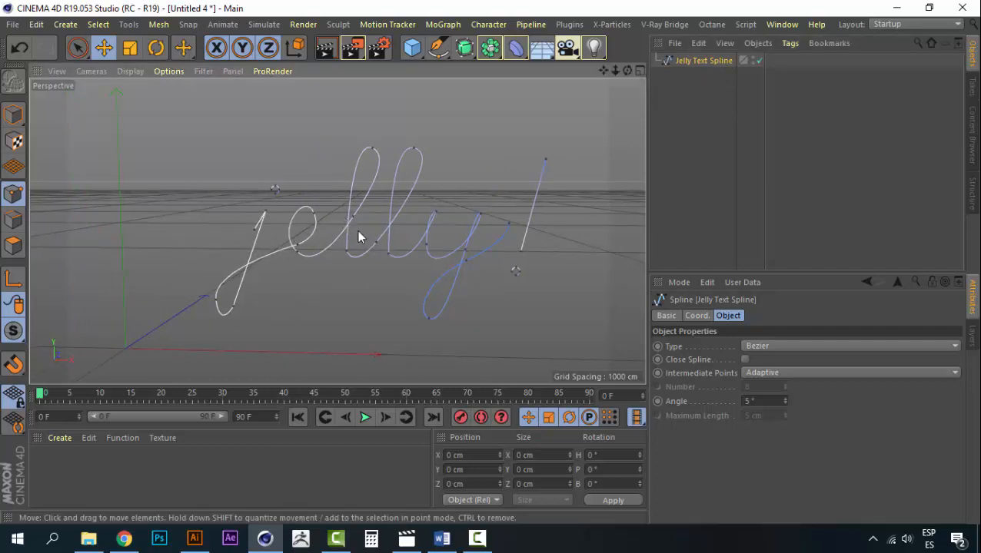
scroll(410, 240, "up", 1)
left_click_drag(411, 243, 93, 150, "alt")
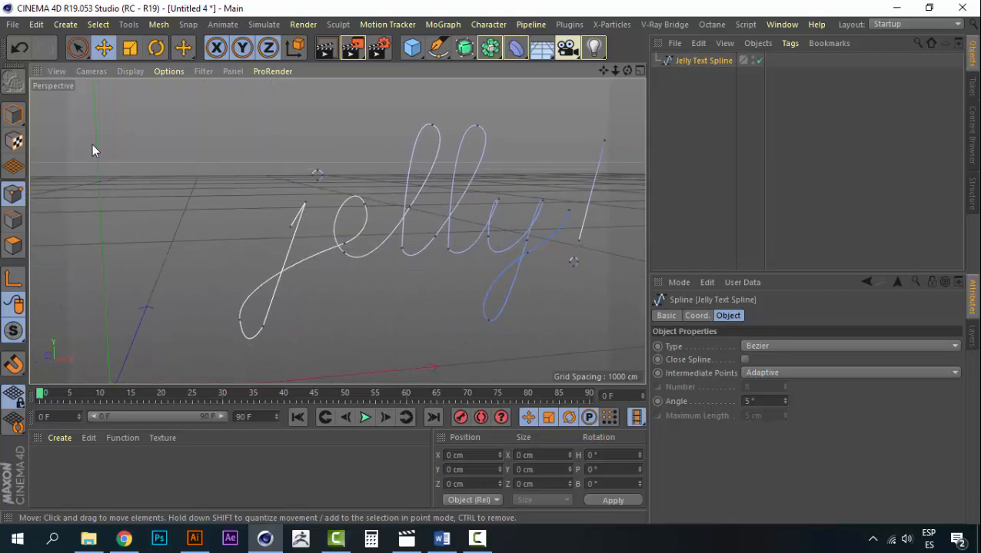
left_click(238, 322)
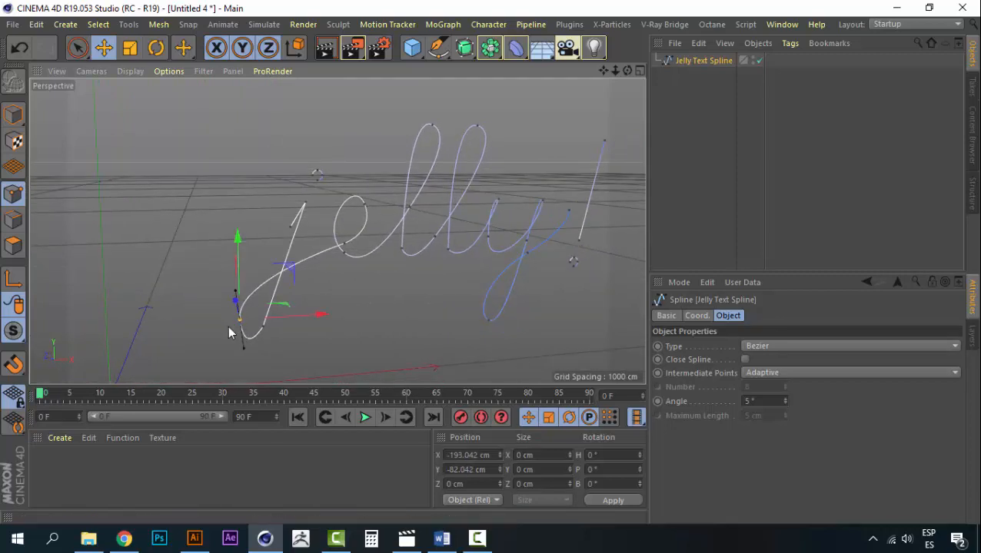
left_click_drag(234, 321, 393, 286, "alt")
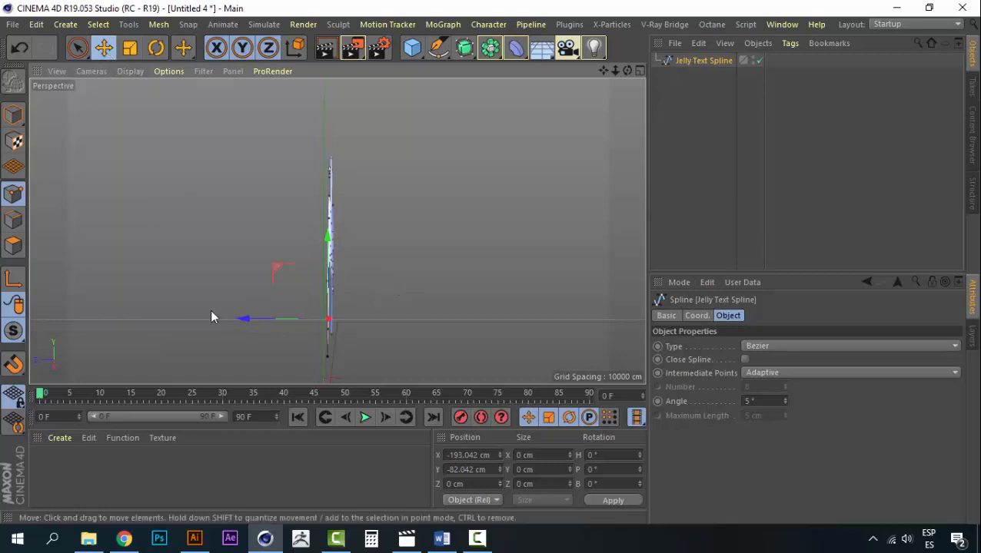
left_click_drag(372, 295, 411, 300, "alt")
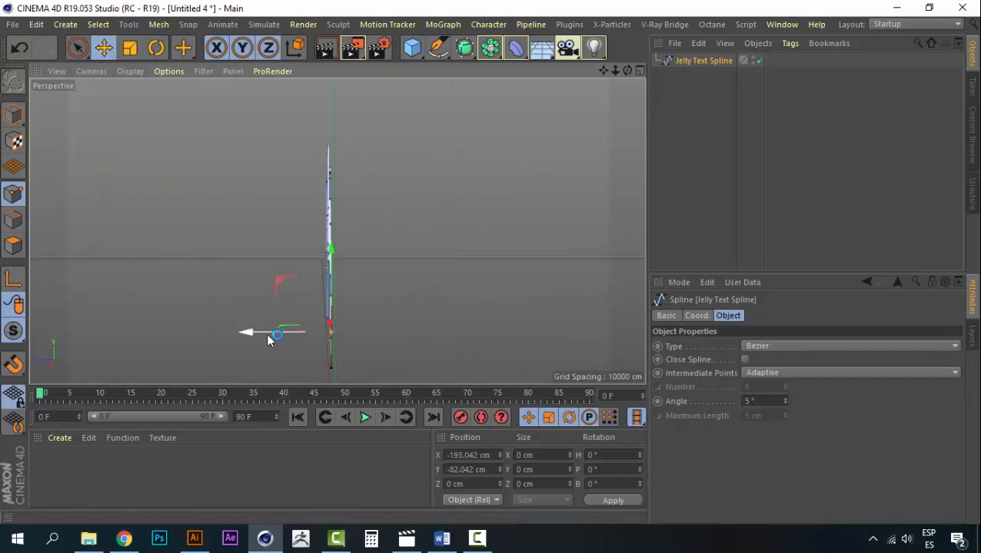
left_click_drag(266, 333, 249, 334)
left_click_drag(359, 290, 200, 369, "alt")
- Check the Jelly_1 reference video, return to Cinema 4D and move the j's lower loop point to about 4.4 cm in Z
left_click(406, 538)
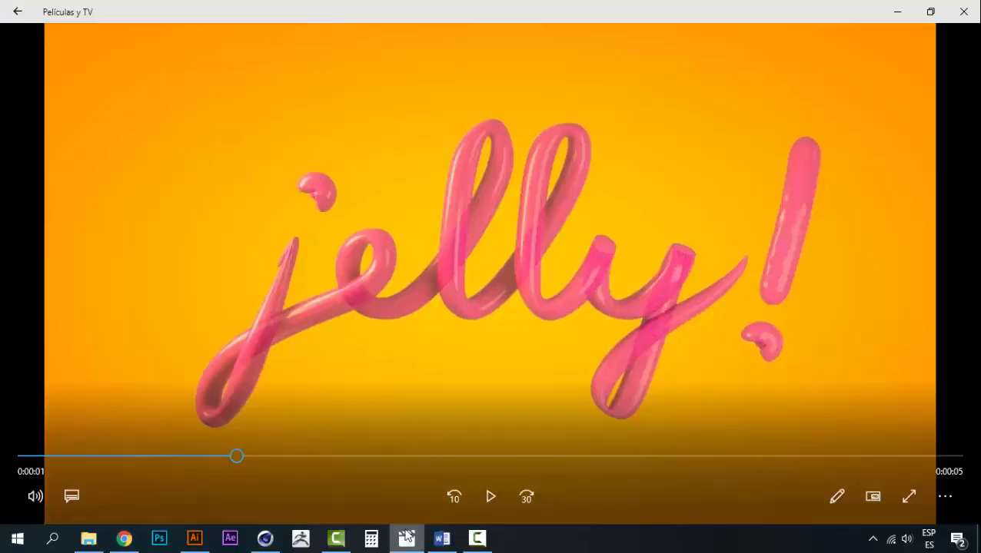
left_click(901, 13)
mouse_move(277, 300)
left_mouse_down("alt")
mouse_move(425, 311)
mouse_move(269, 310)
left_mouse_up("alt")
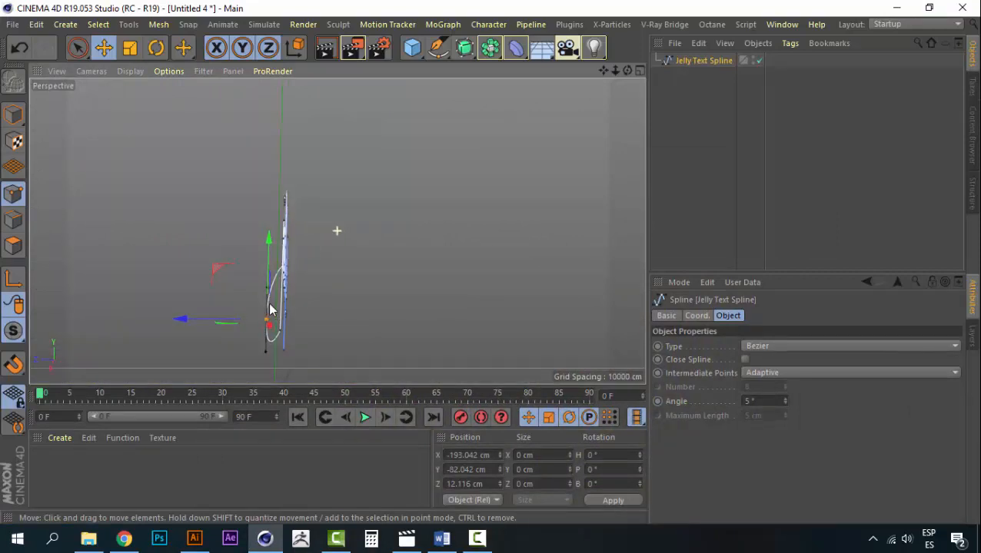
mouse_move(192, 321)
left_mouse_down()
mouse_move(177, 323)
mouse_move(211, 319)
mouse_move(75, 328)
mouse_move(200, 324)
left_mouse_up()
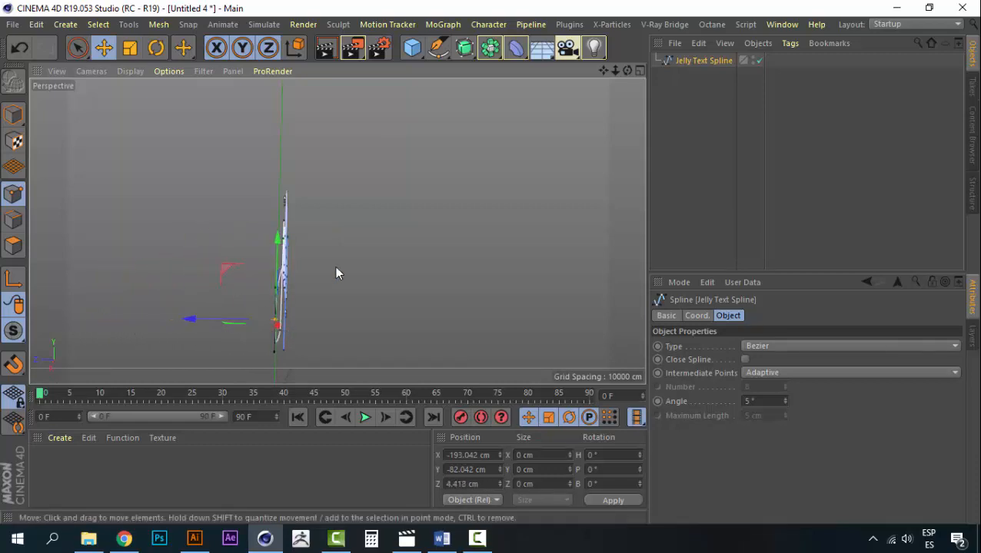
left_click_drag(335, 274, 223, 298, "alt")
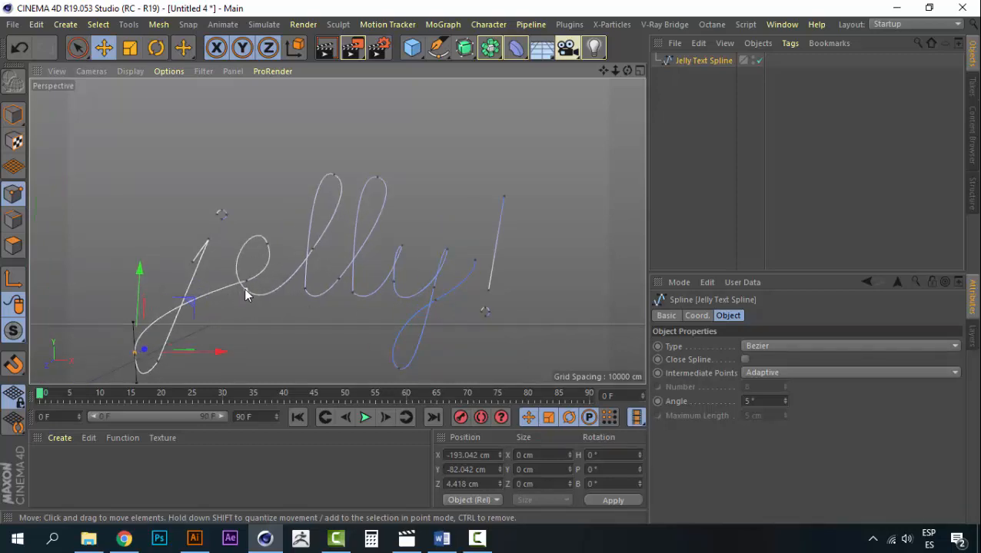
- Select the point at the base of the e and move it along Z to about 11.6 cm
left_click(245, 292)
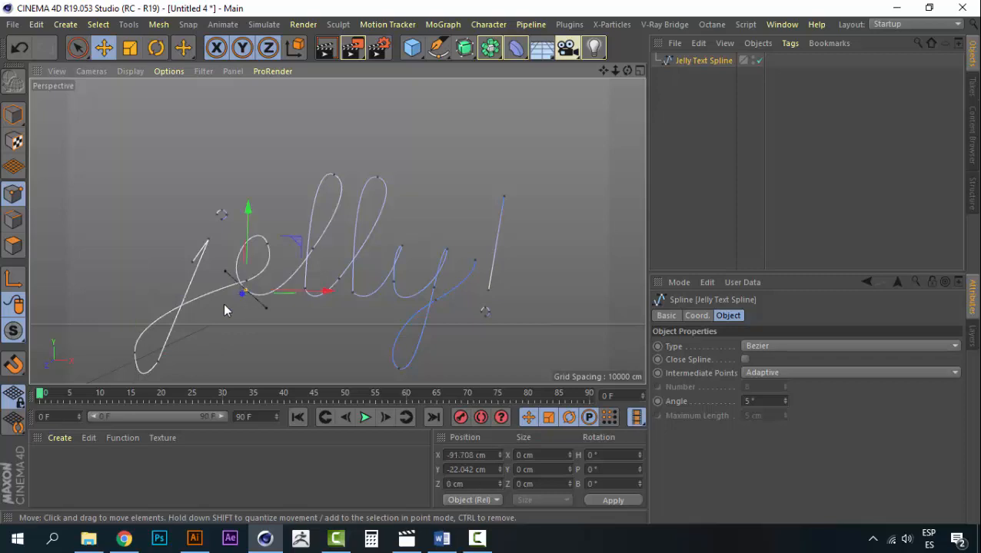
left_click_drag(223, 304, 123, 278, "alt")
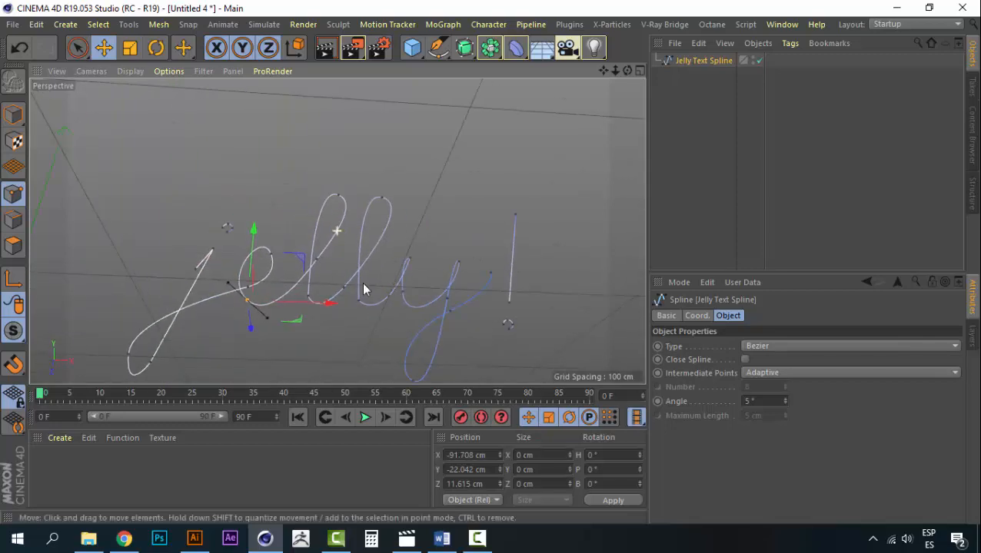
- Move the j's lower loop point along Z to about 10.1 cm and check the spline's depth in the four-view layout
left_click_drag(364, 290, 324, 347, "alt")
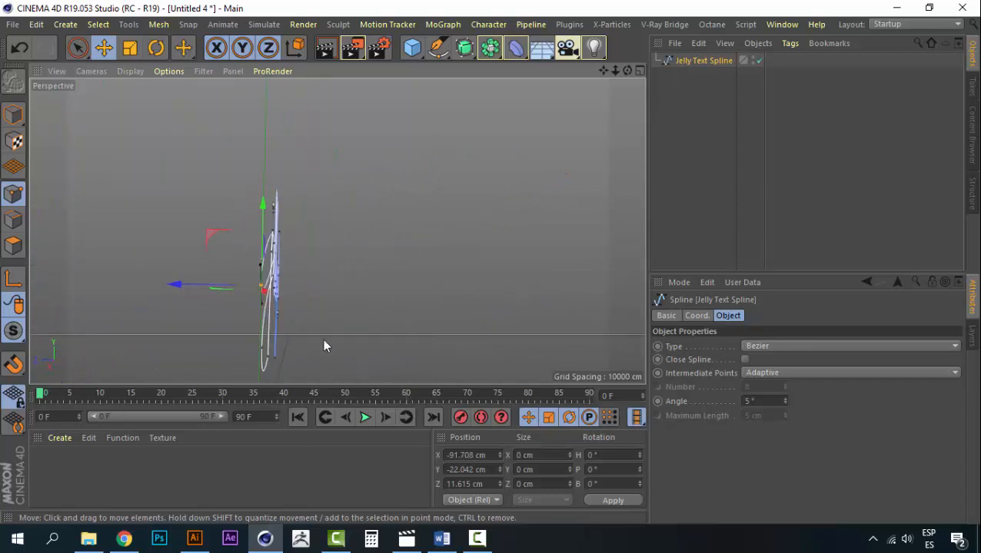
mouse_move(186, 345)
left_mouse_down()
mouse_move(172, 346)
mouse_move(190, 346)
left_mouse_up()
left_click_drag(265, 333, 251, 286, "alt")
left_click(639, 70)
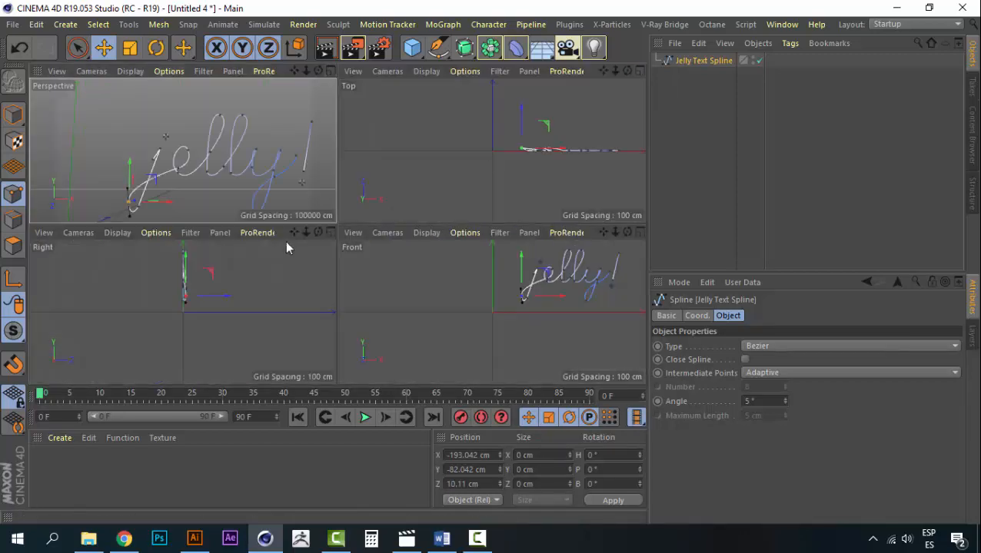
scroll(223, 300, "up", 5)
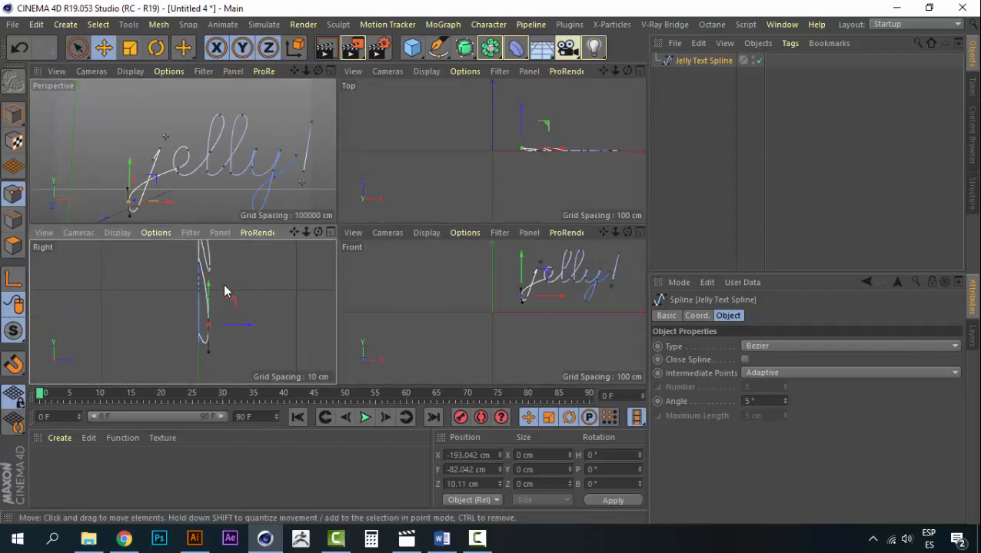
left_click(331, 73)
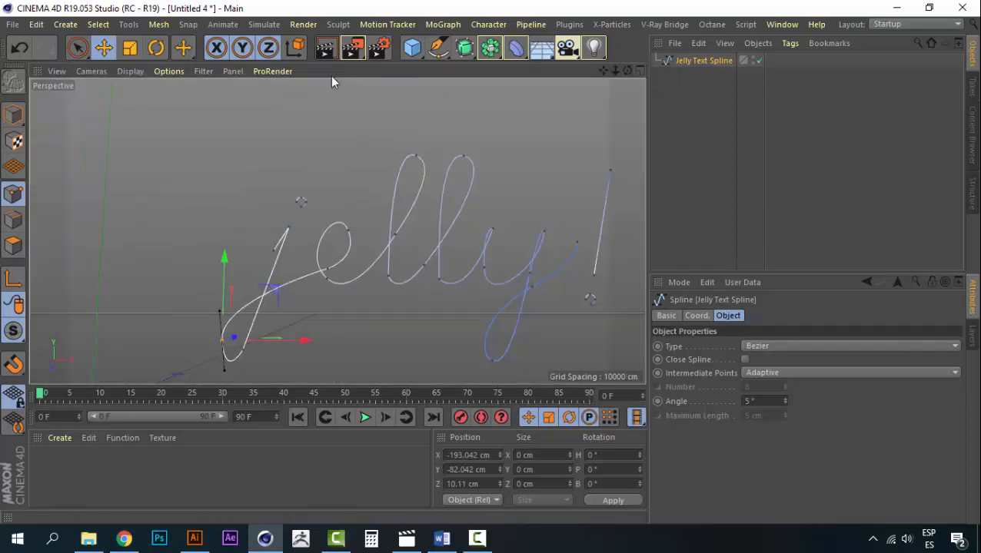
- Pull the first l's crossing point and the e's base point farther out along the Z axis
left_click_drag(342, 256, 372, 249, "alt")
left_click(385, 232)
left_click(332, 274)
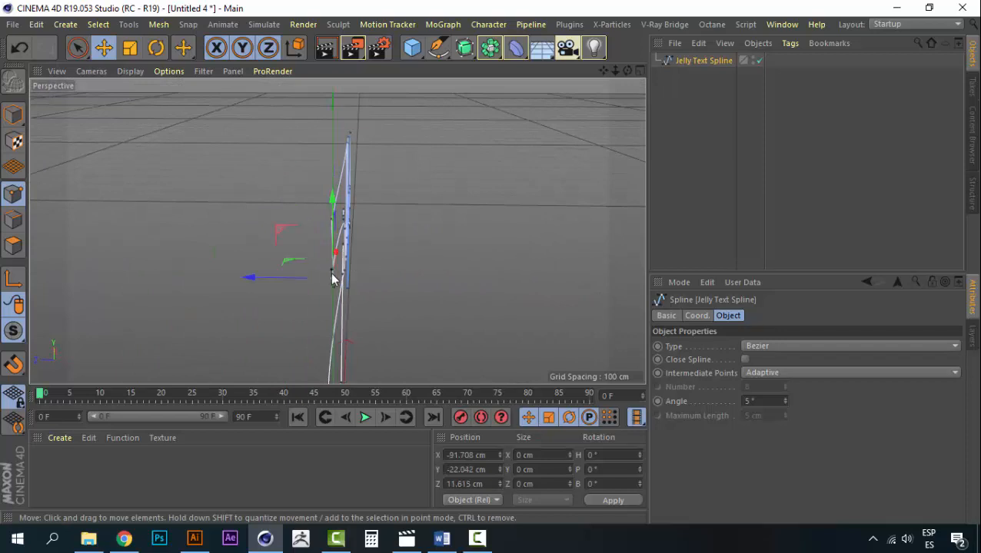
left_click_drag(278, 278, 273, 277)
- Select the point on the stroke joining the two l's and move it along Z to about 12.1 cm
mouse_move(402, 247)
left_mouse_down("alt")
mouse_move(222, 245)
mouse_move(371, 313)
mouse_move(449, 313)
mouse_move(441, 253)
left_mouse_up("alt")
left_click(406, 253)
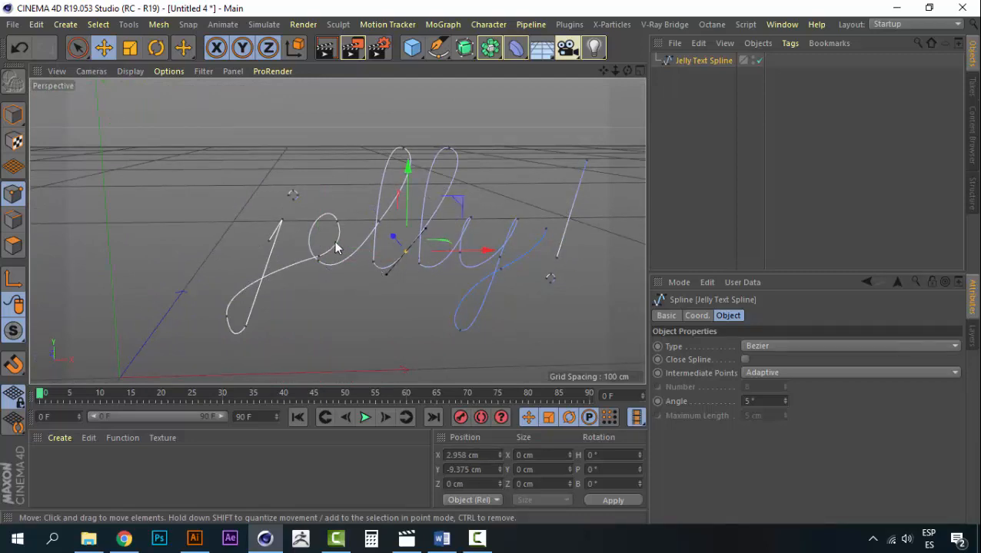
left_click_drag(335, 247, 389, 250, "alt")
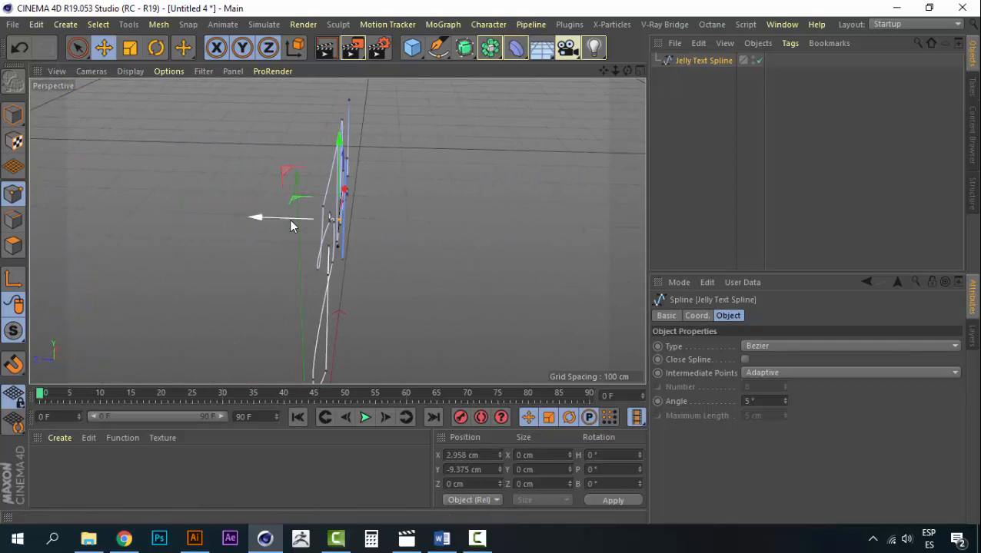
mouse_move(291, 225)
left_mouse_down()
mouse_move(274, 222)
mouse_move(281, 226)
left_mouse_up()
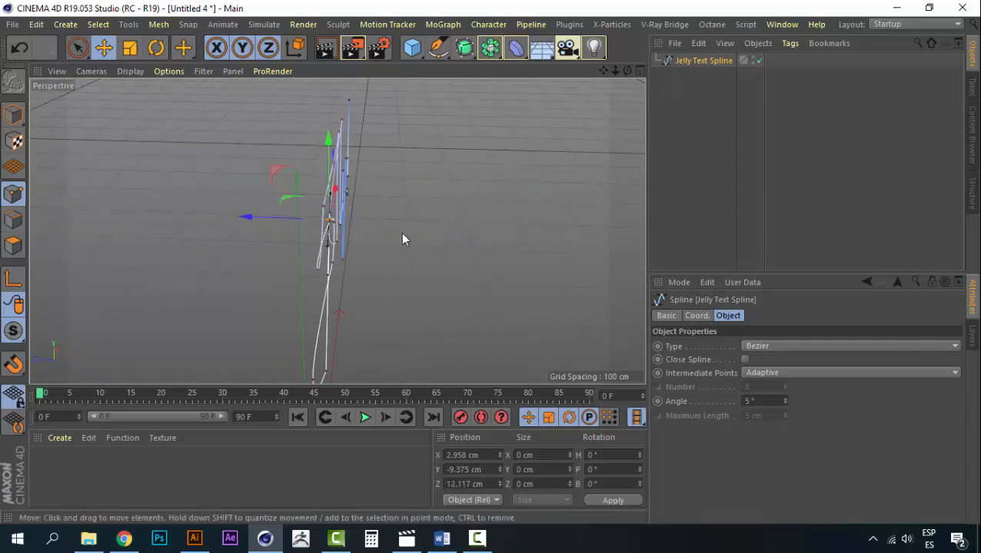
- Select the point on the y's first downstroke, where it leaves the second l, and move it along Z to about -8.9 cm
left_click_drag(401, 237, 135, 228, "alt")
left_click_drag(289, 230, 355, 241, "alt")
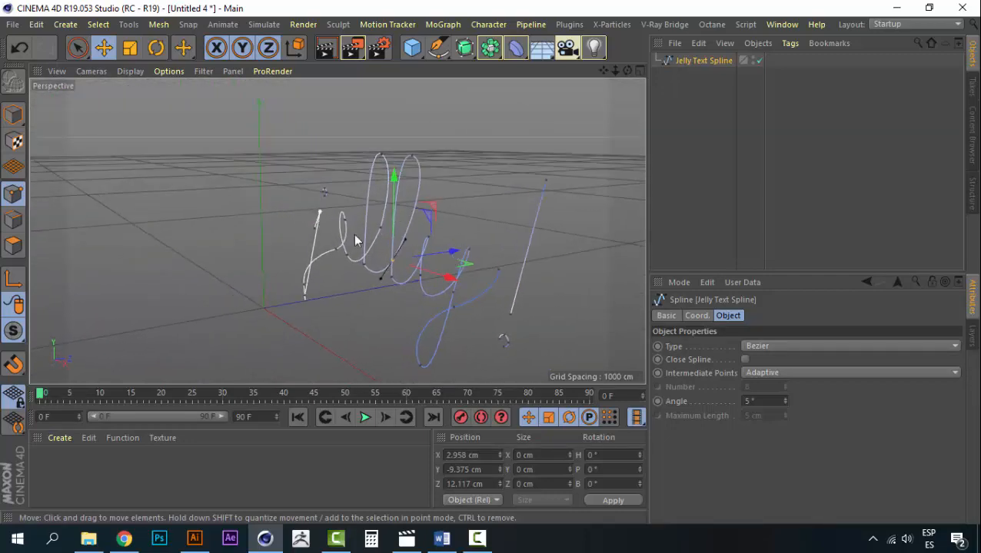
left_click_drag(376, 275, 365, 315, "alt")
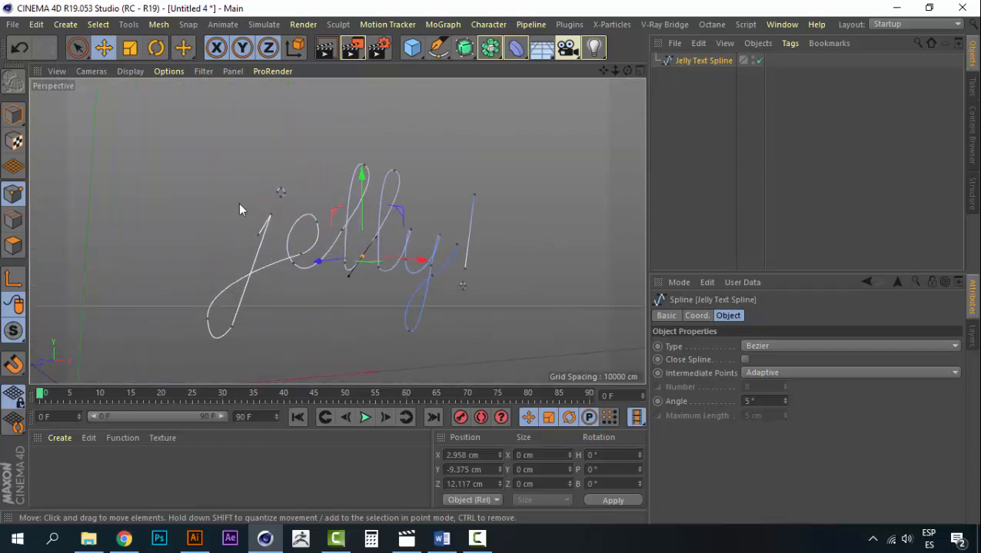
left_click_drag(451, 248, 374, 267, "alt")
scroll(406, 259, "up", 5)
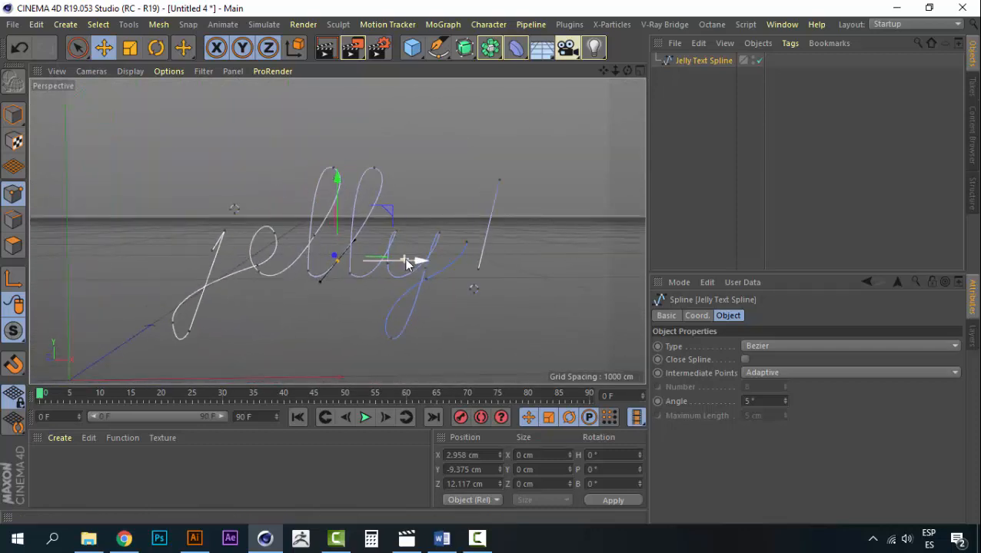
scroll(406, 263, "up", 2)
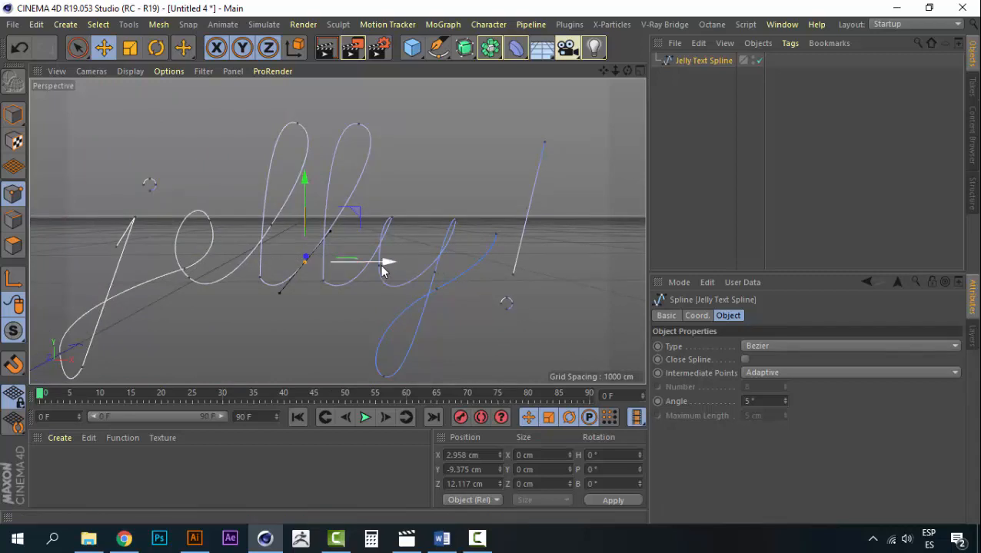
left_click(361, 312)
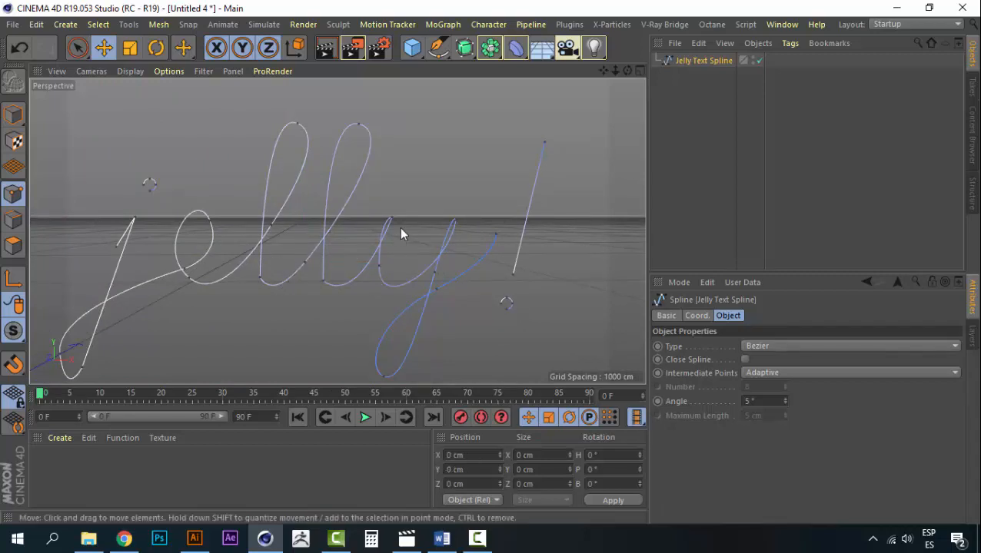
left_click(379, 266)
left_click_drag(352, 297, 420, 294, "alt")
left_click_drag(332, 254, 219, 217)
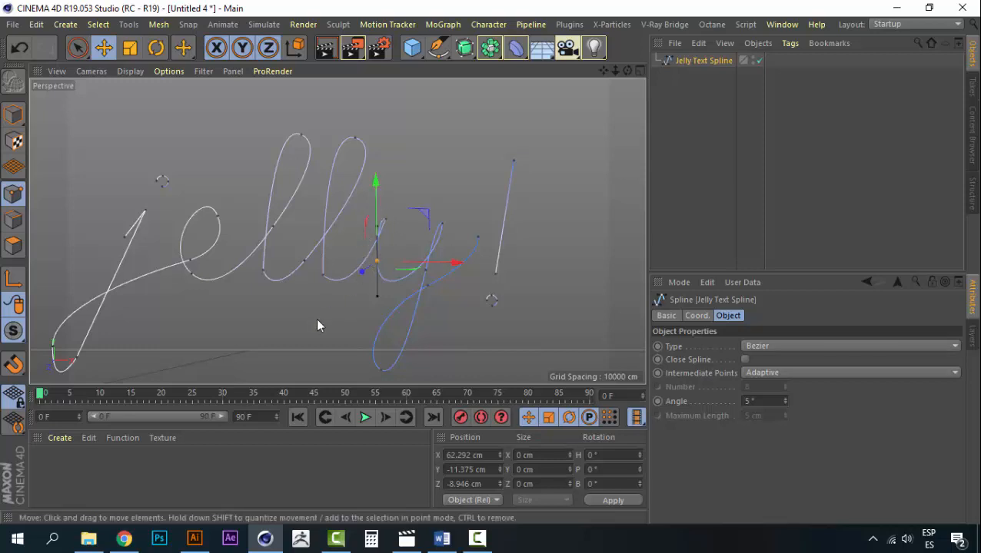
- Move the point where the y's second stroke starts down into its tail slightly along Z, and deselect the spline to check the lettering
left_click_drag(318, 324, 257, 273, "alt")
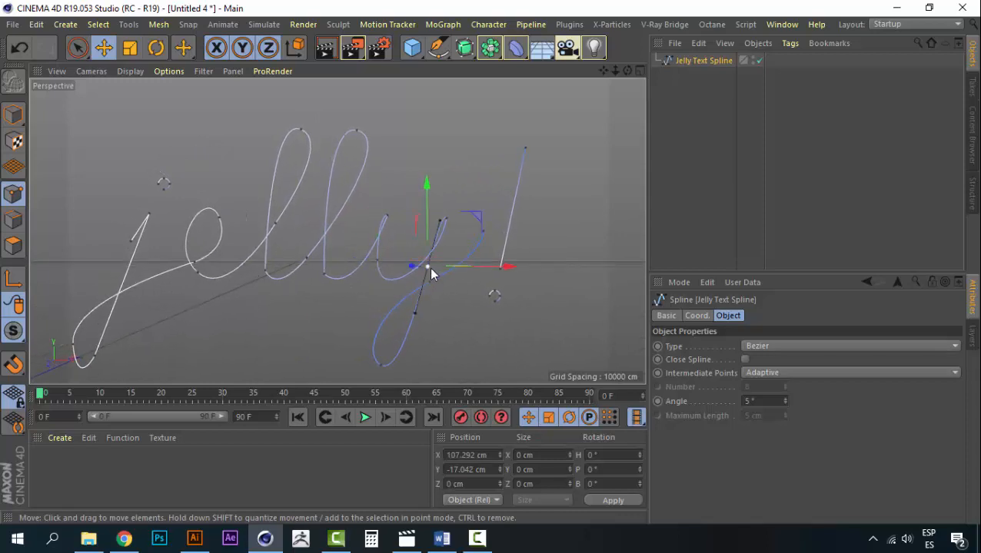
left_click_drag(431, 272, 390, 283, "alt")
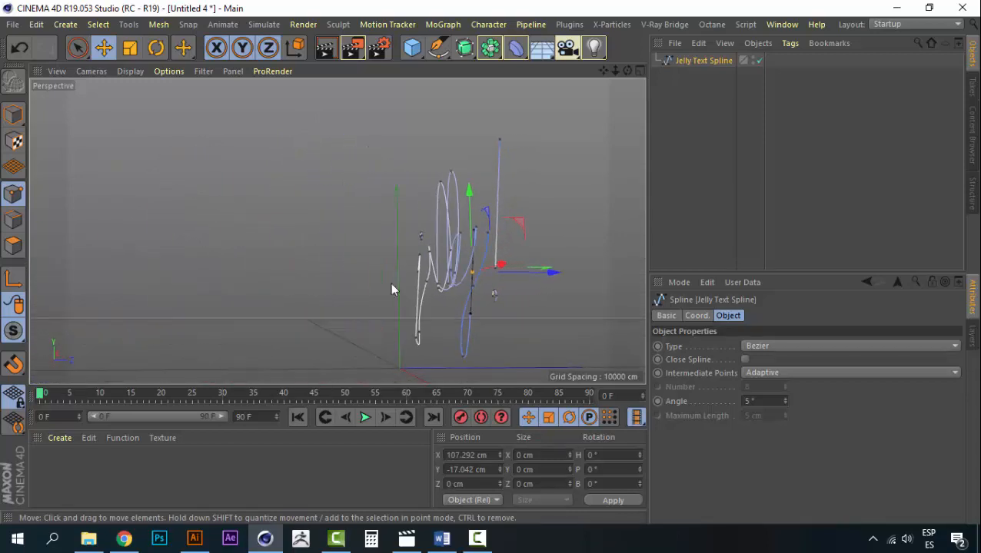
left_click_drag(524, 272, 537, 274)
left_click_drag(537, 274, 425, 290, "alt")
left_click_drag(304, 296, 378, 314, "alt")
left_click(723, 139)
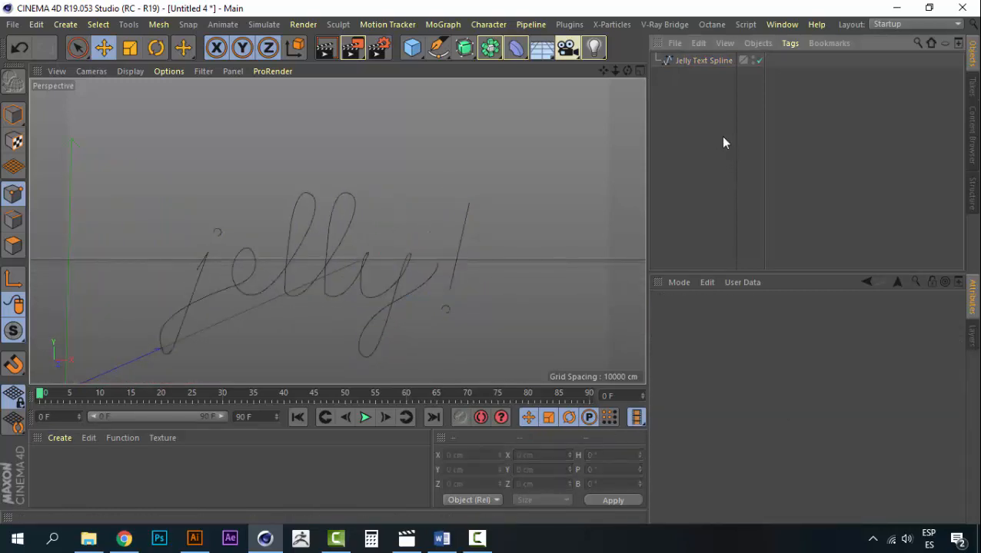
left_click_drag(224, 276, 411, 236, "alt")
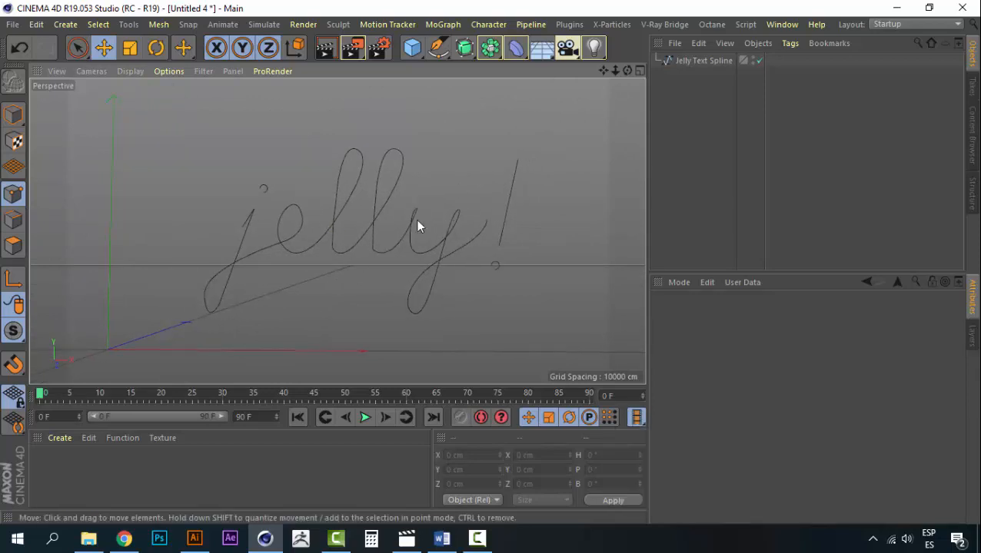
left_click_drag(460, 195, 438, 216, "alt")
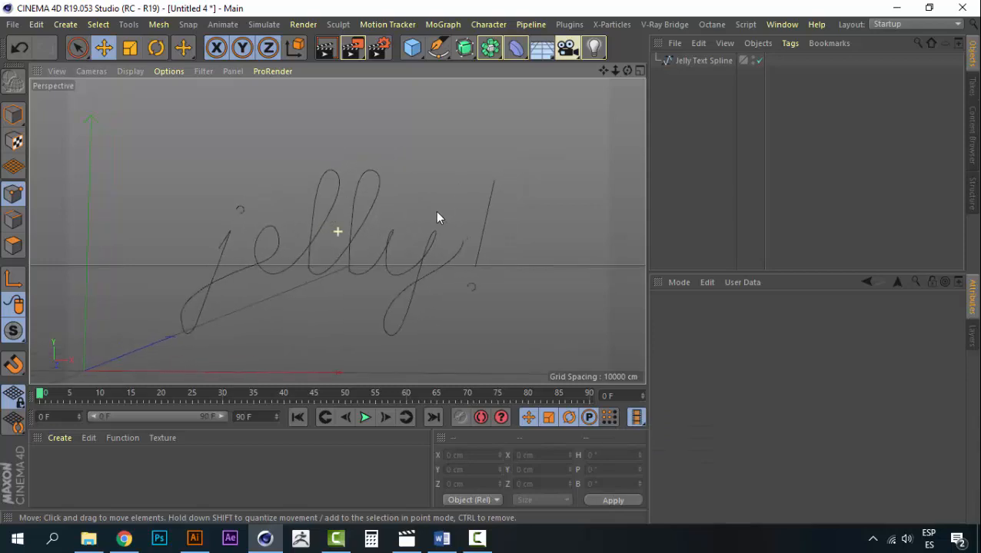